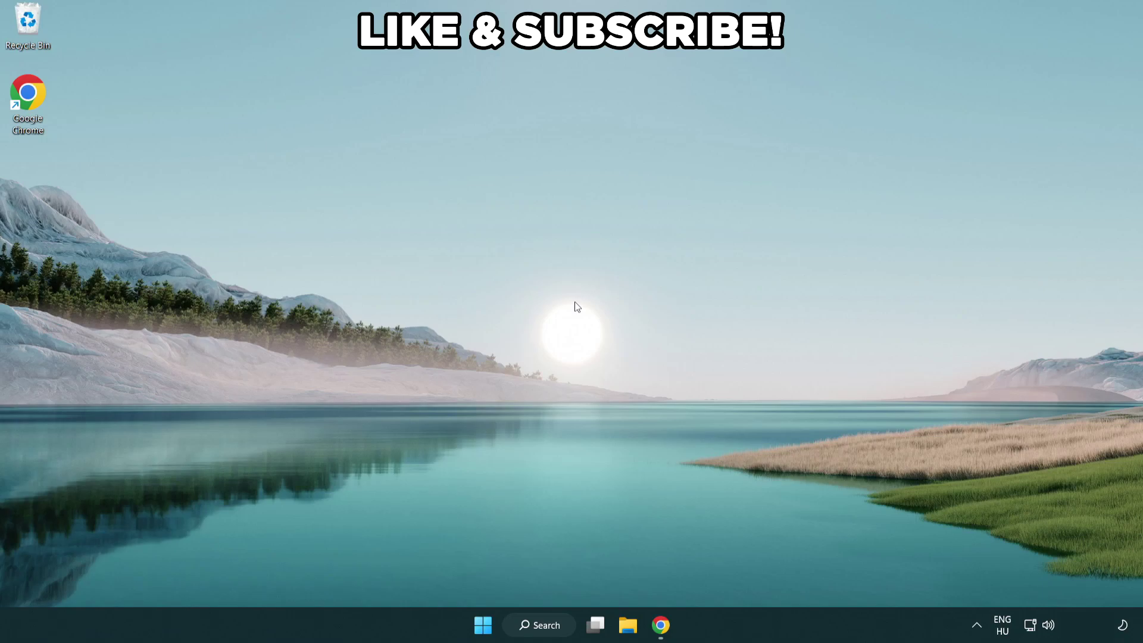
Step: Search Windows for 'edit power plan'
{"action": "left_click", "coordinate": [554, 624]}
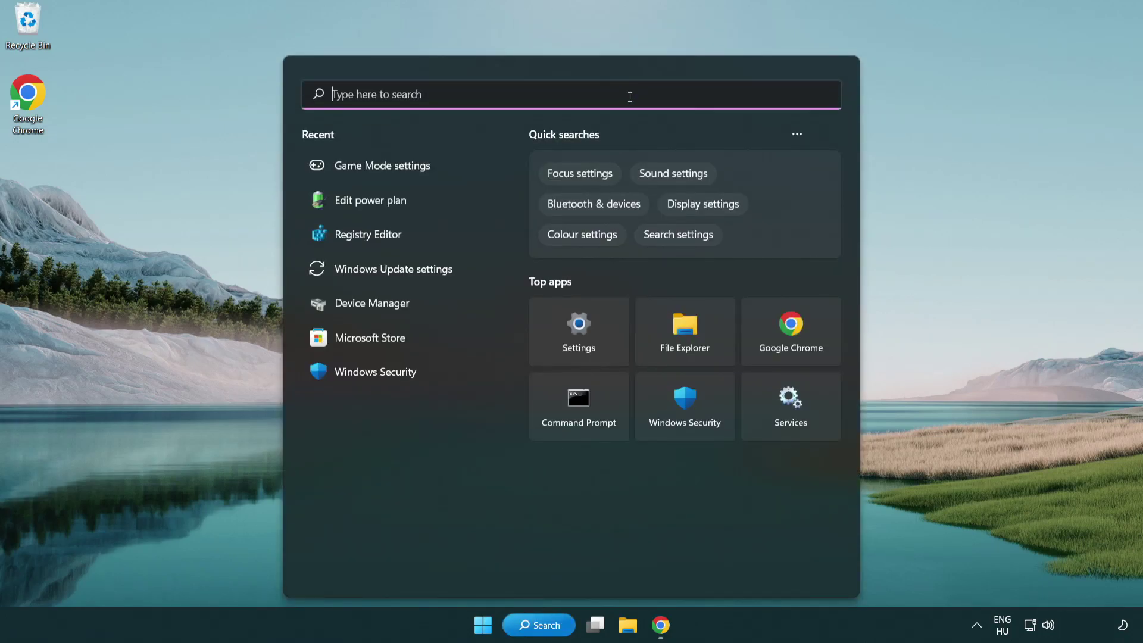
{"action": "type", "text": "edit power "}
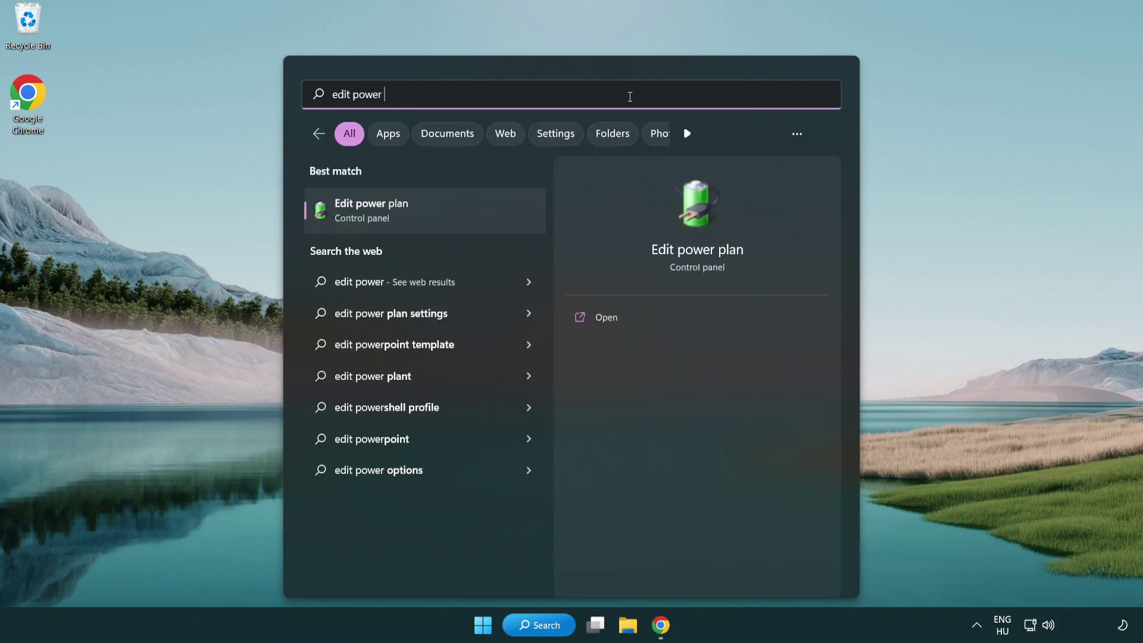
{"action": "type", "text": "plan"}
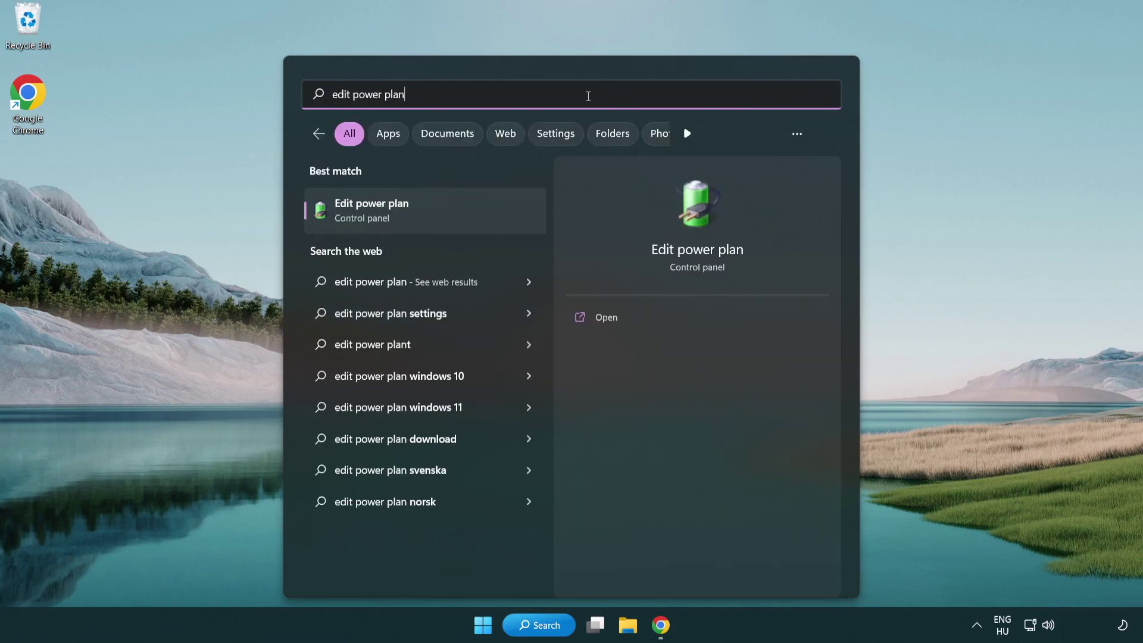
Step: Switch the active power plan to High performance in Power Options
{"action": "left_click", "coordinate": [430, 215]}
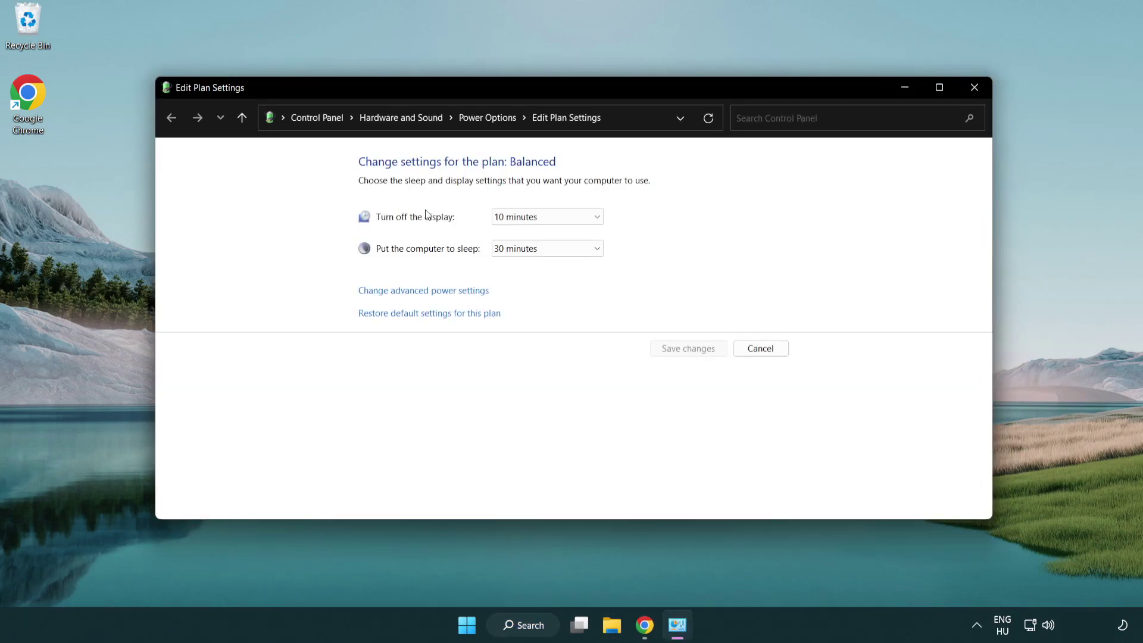
{"action": "left_click", "coordinate": [499, 131]}
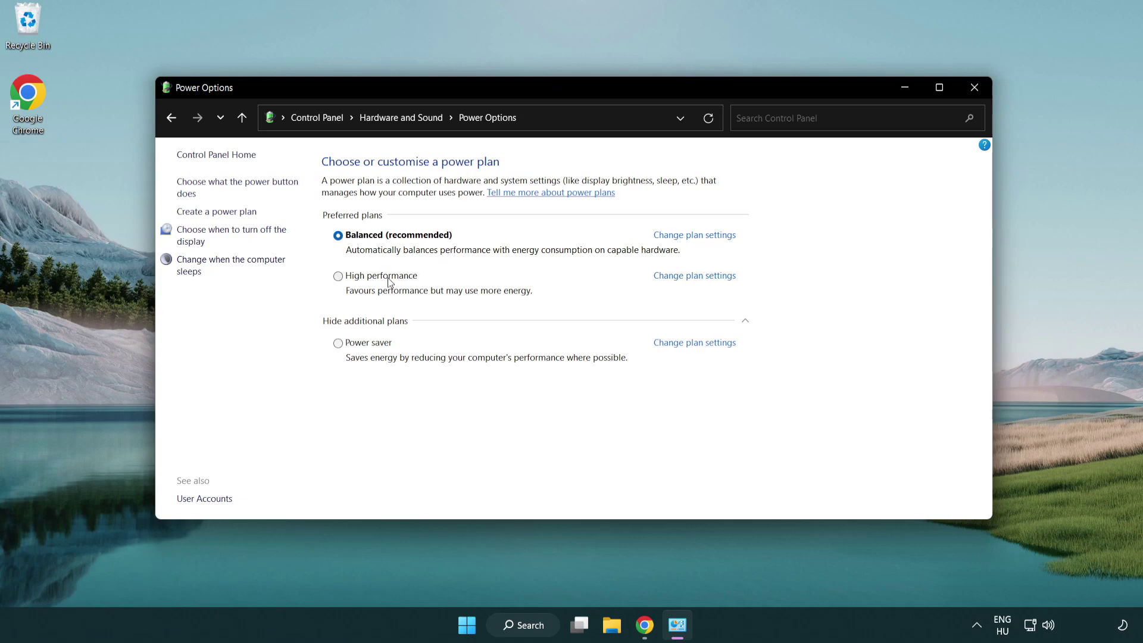
{"action": "left_click", "coordinate": [338, 277]}
Step: Close Power Options and search Windows for 'device manager'
{"action": "left_click", "coordinate": [974, 88]}
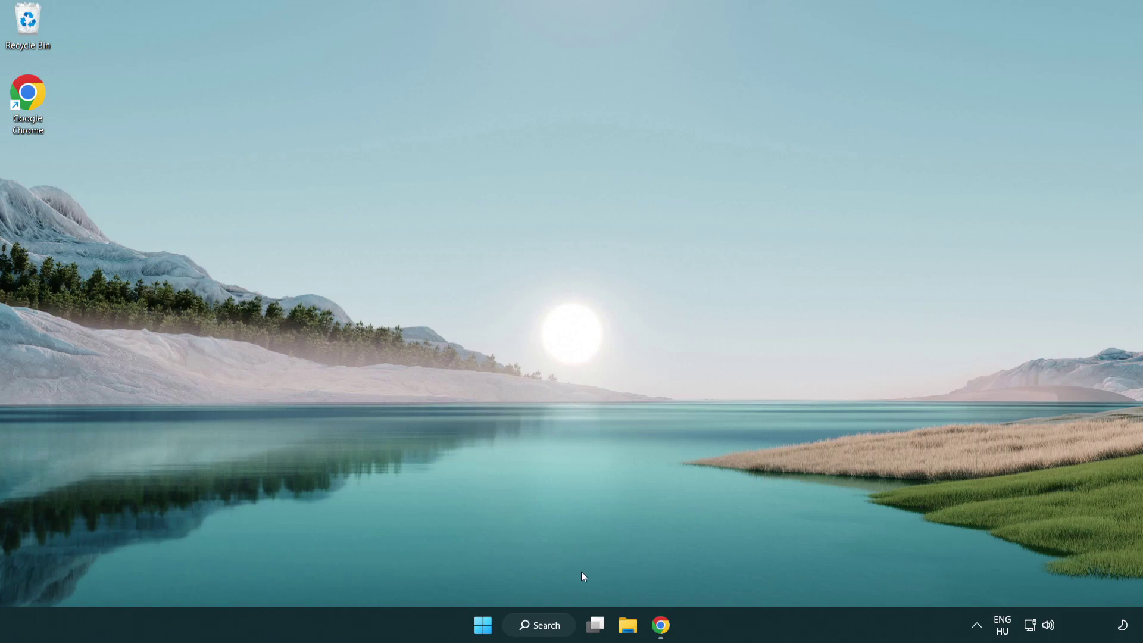
{"action": "left_click", "coordinate": [554, 625]}
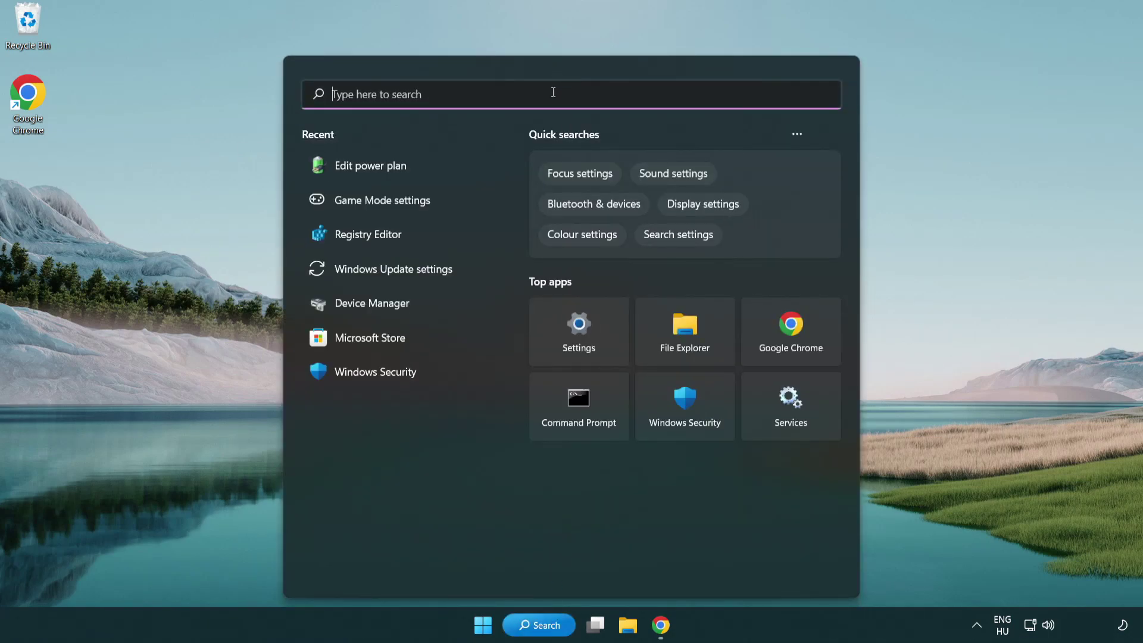
{"action": "type", "text": "device manager"}
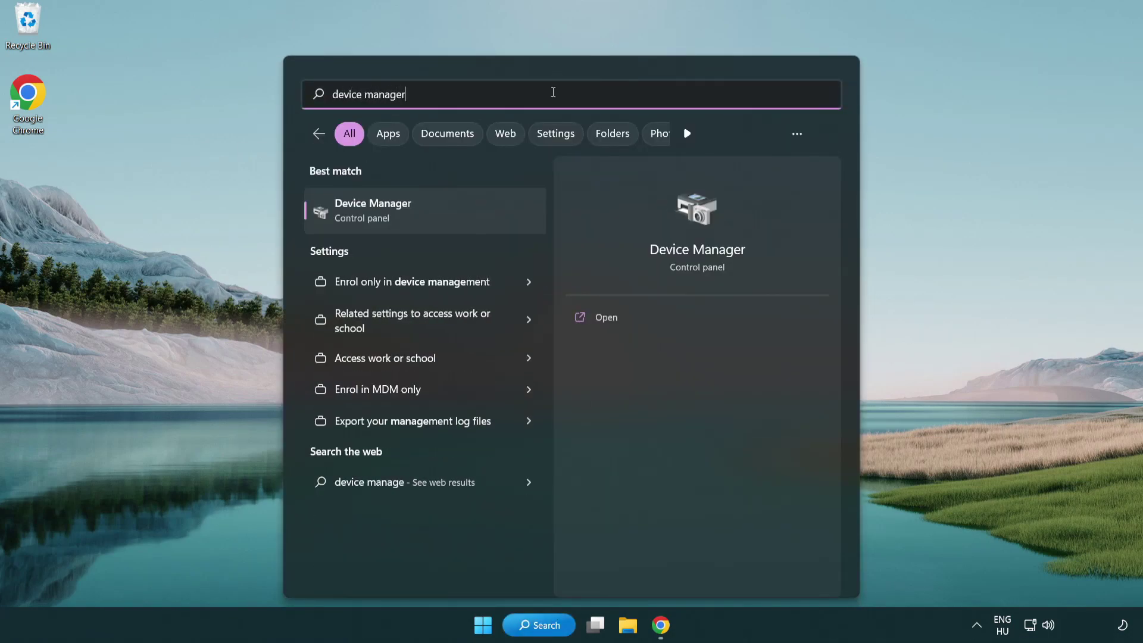
Step: Launch Device Manager, center its window and expand Display adapters
{"action": "left_click", "coordinate": [437, 213]}
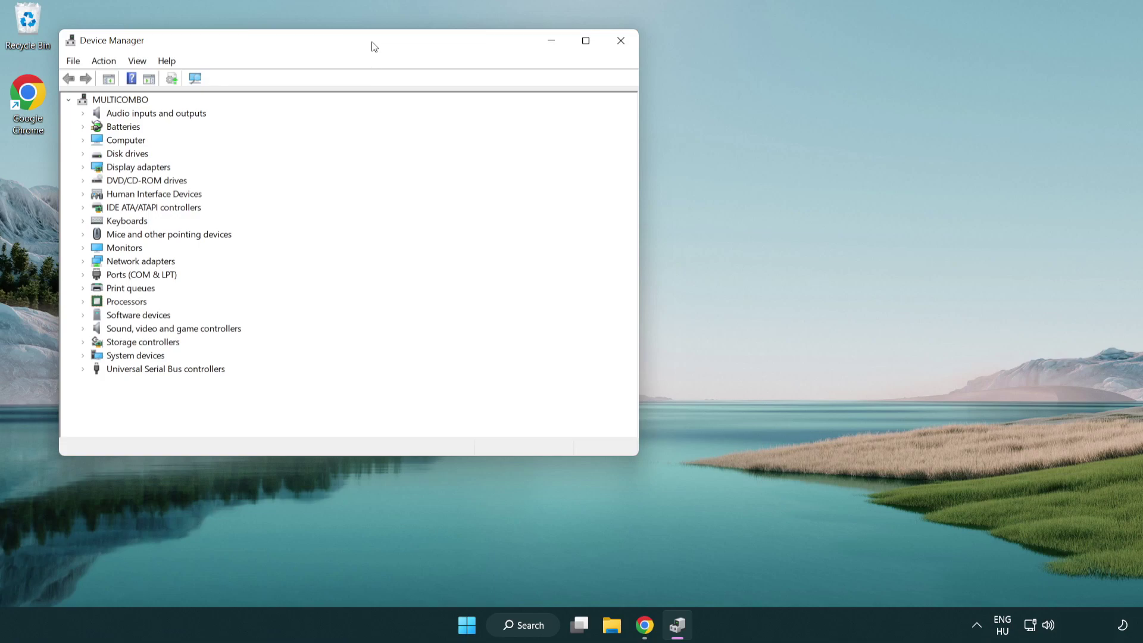
{"action": "left_click_drag", "start_coordinate": [376, 46], "coordinate": [588, 107]}
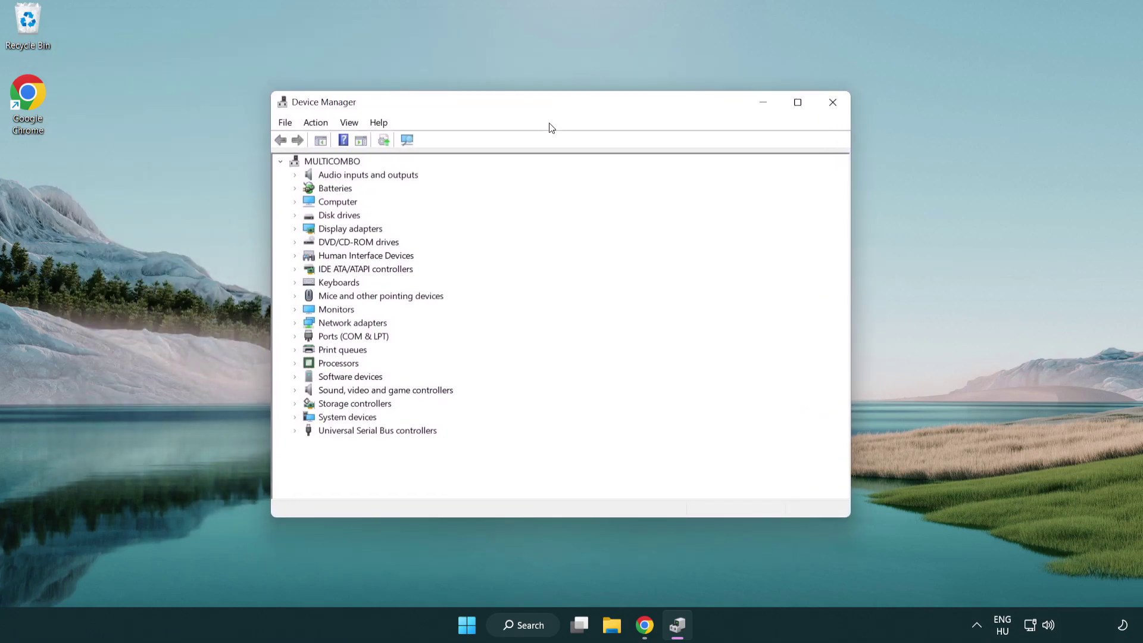
{"action": "left_click", "coordinate": [309, 229]}
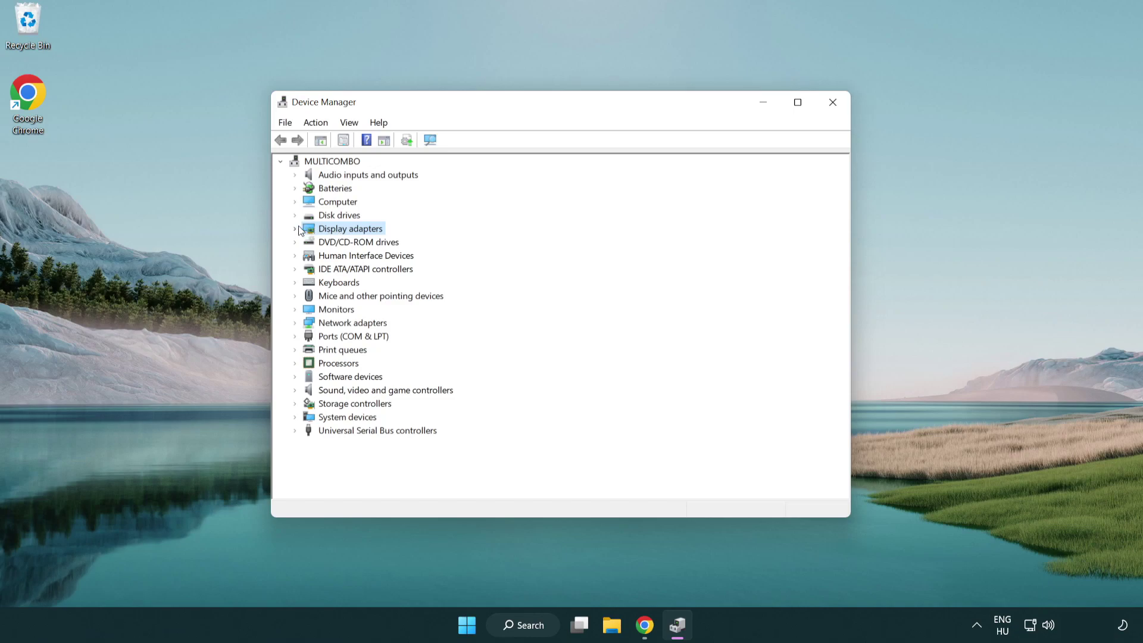
{"action": "left_click", "coordinate": [295, 229]}
Step: Auto-search for a newer VMware SVGA 3D driver, confirm the best is installed, close Device Manager
{"action": "left_click", "coordinate": [328, 243]}
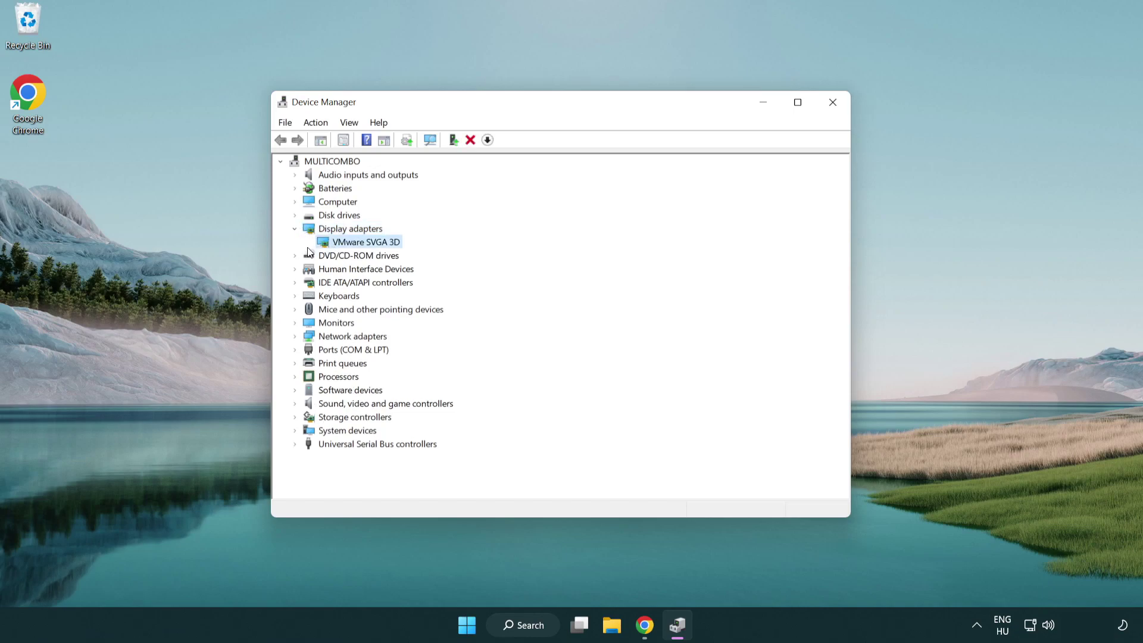
{"action": "right_click", "coordinate": [360, 244]}
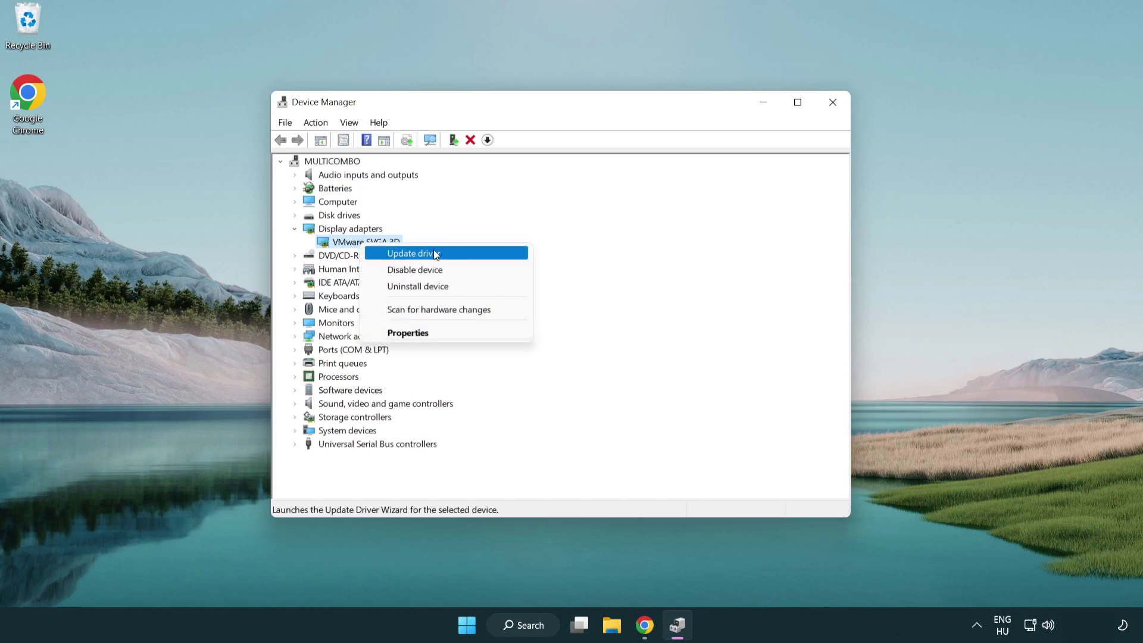
{"action": "left_click", "coordinate": [456, 255]}
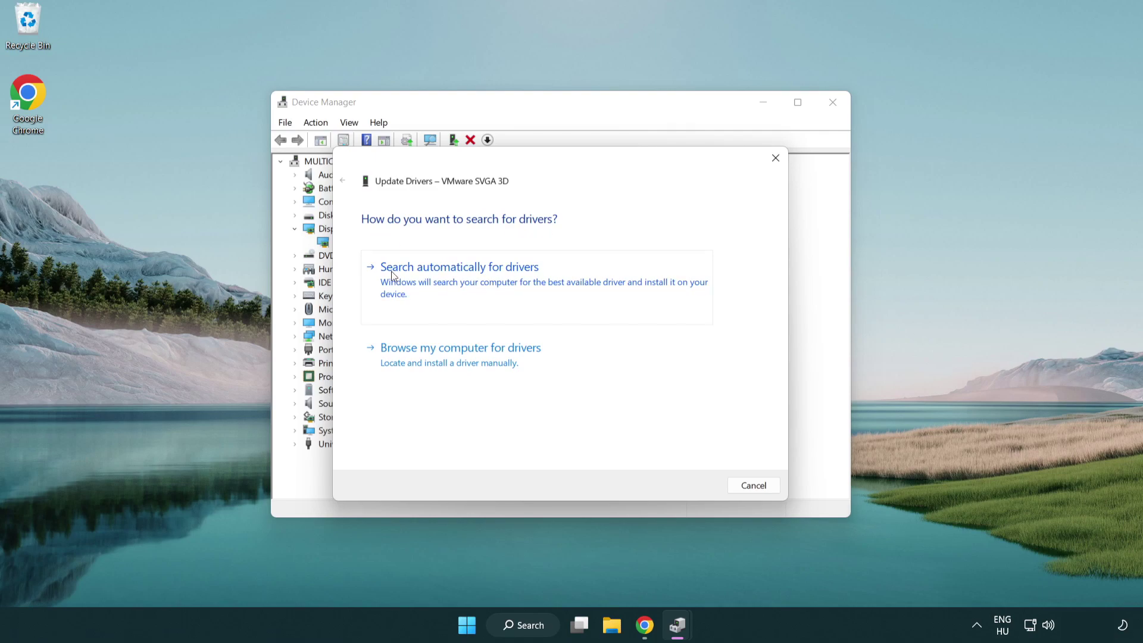
{"action": "left_click", "coordinate": [470, 280]}
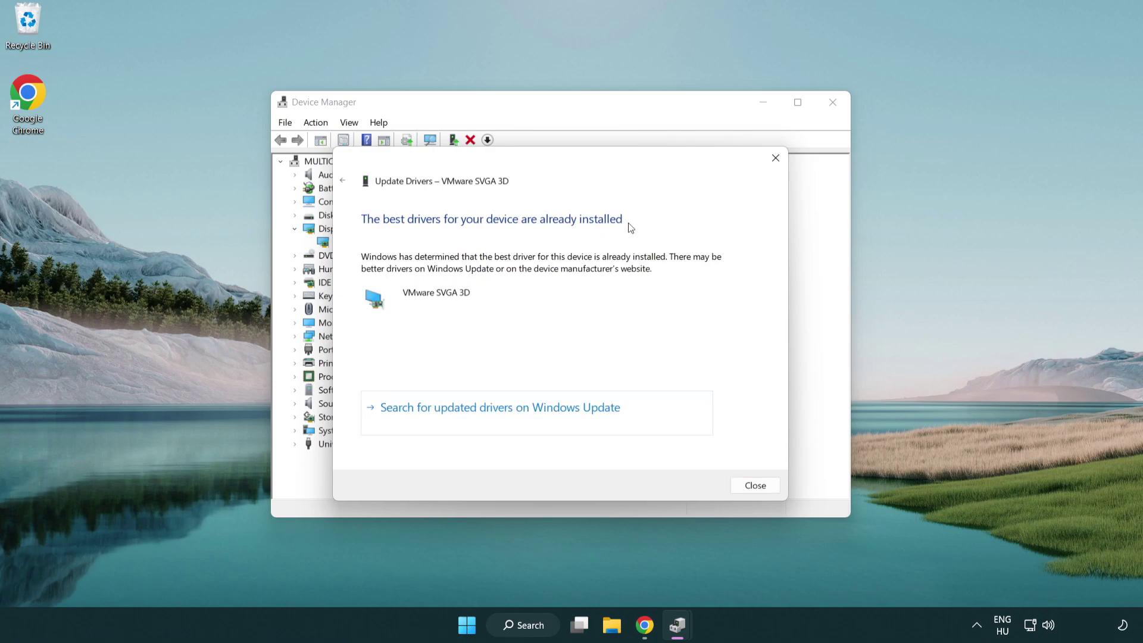
{"action": "left_click", "coordinate": [750, 484]}
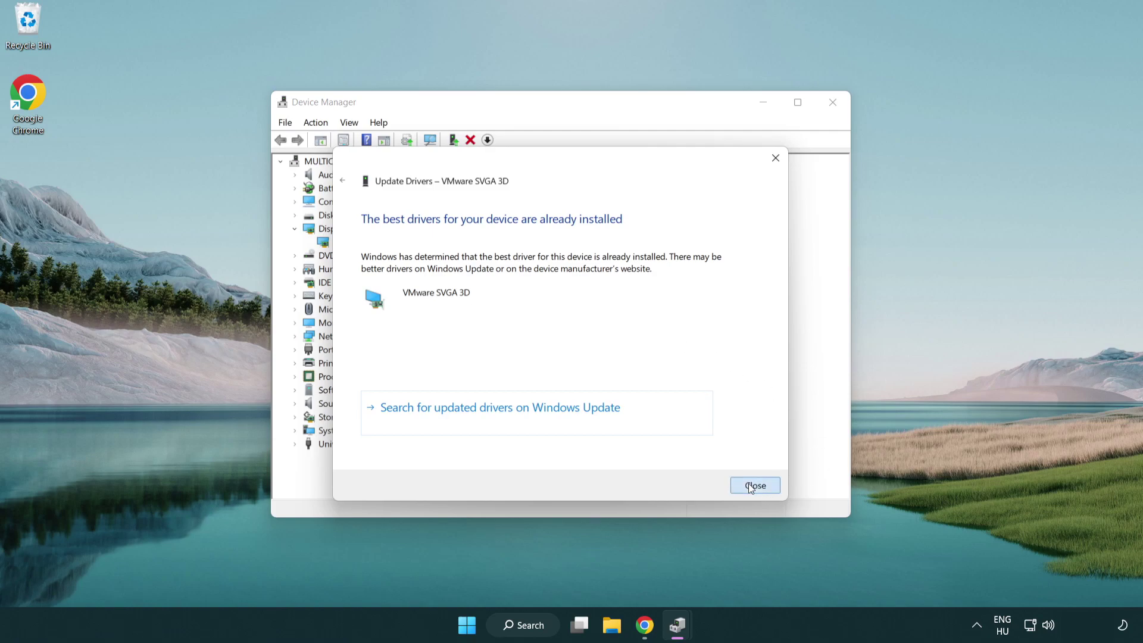
{"action": "left_click", "coordinate": [832, 105]}
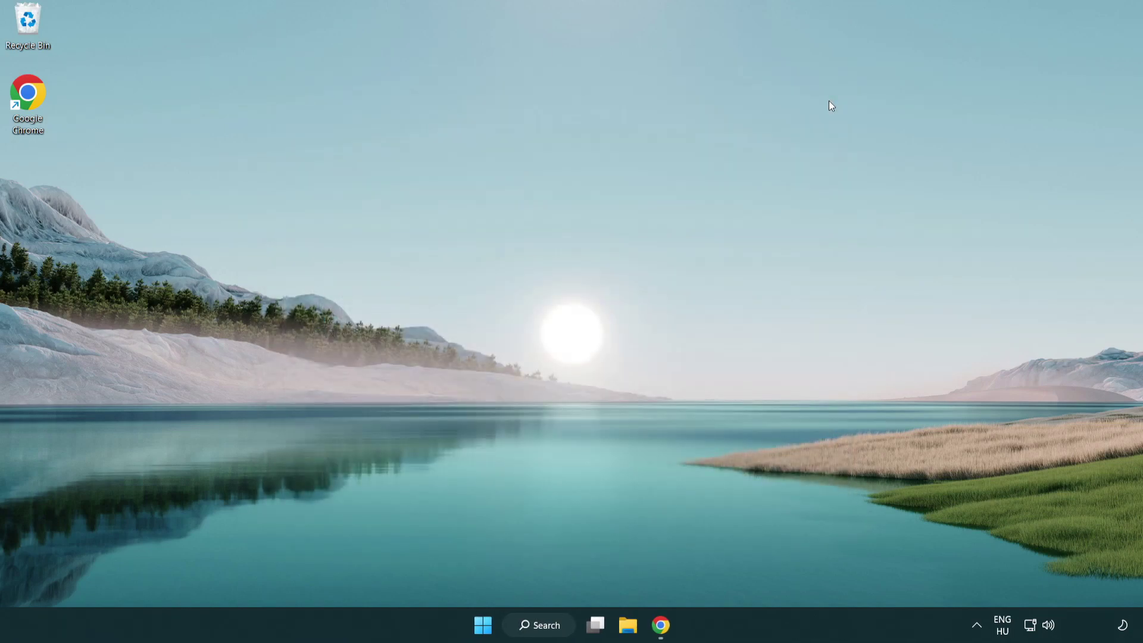
Step: Search Windows for 'game mode'
{"action": "left_click", "coordinate": [547, 630]}
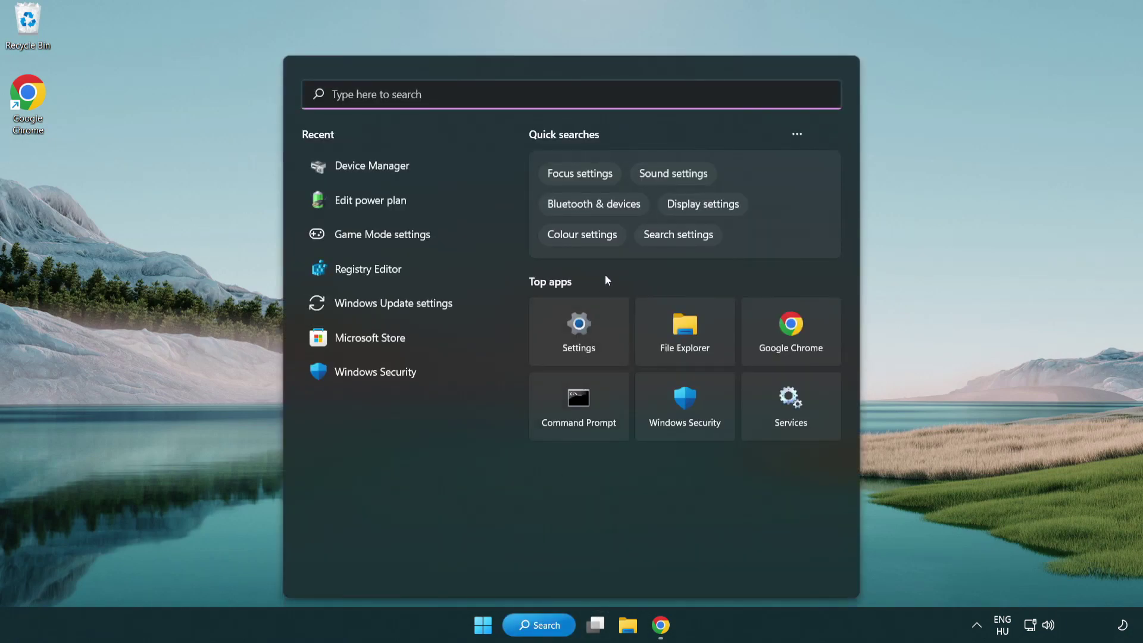
{"action": "type", "text": "game m"}
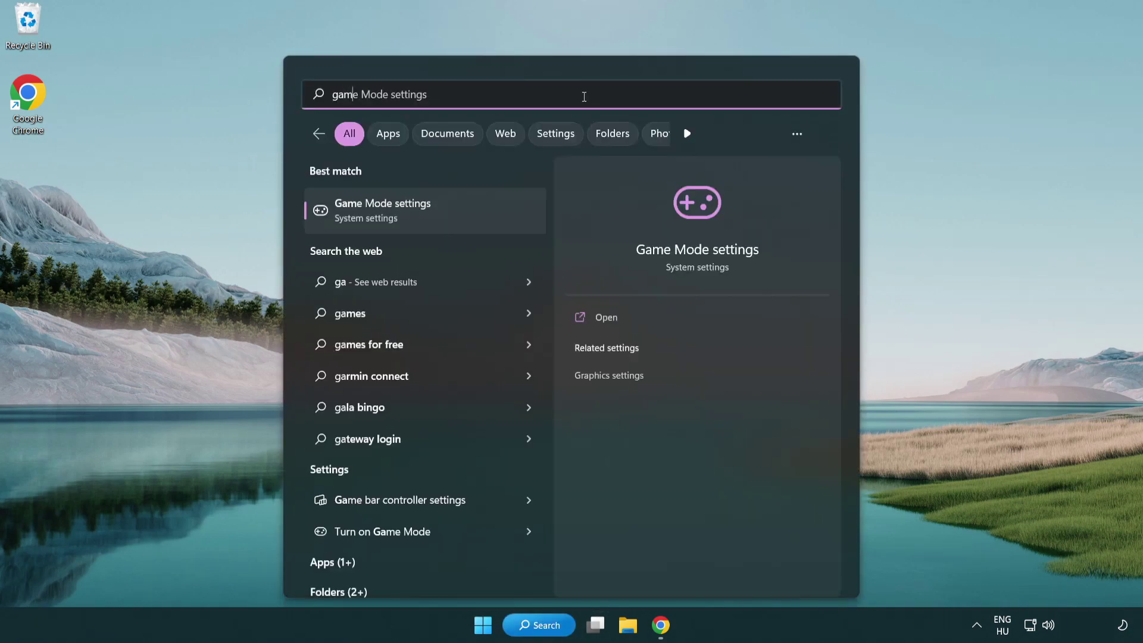
{"action": "key", "text": "BackSpace"}
{"action": "key", "text": "BackSpace"}
{"action": "type", "text": "mode"}
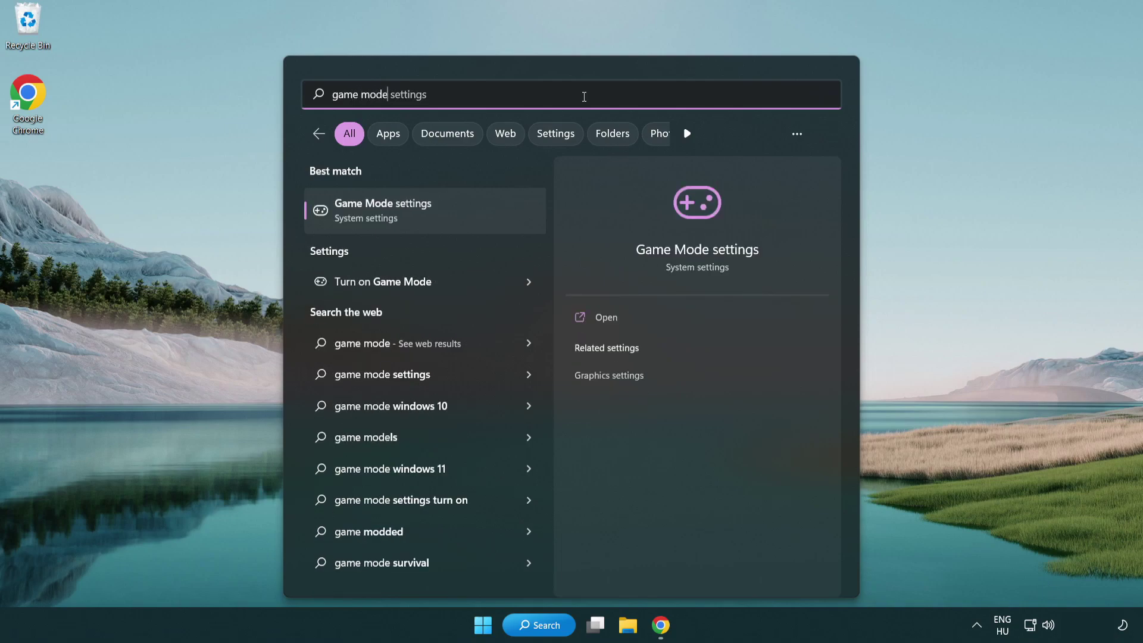
Step: Review the Game Mode and Xbox Game Bar settings pages, then close Settings
{"action": "left_click", "coordinate": [430, 218]}
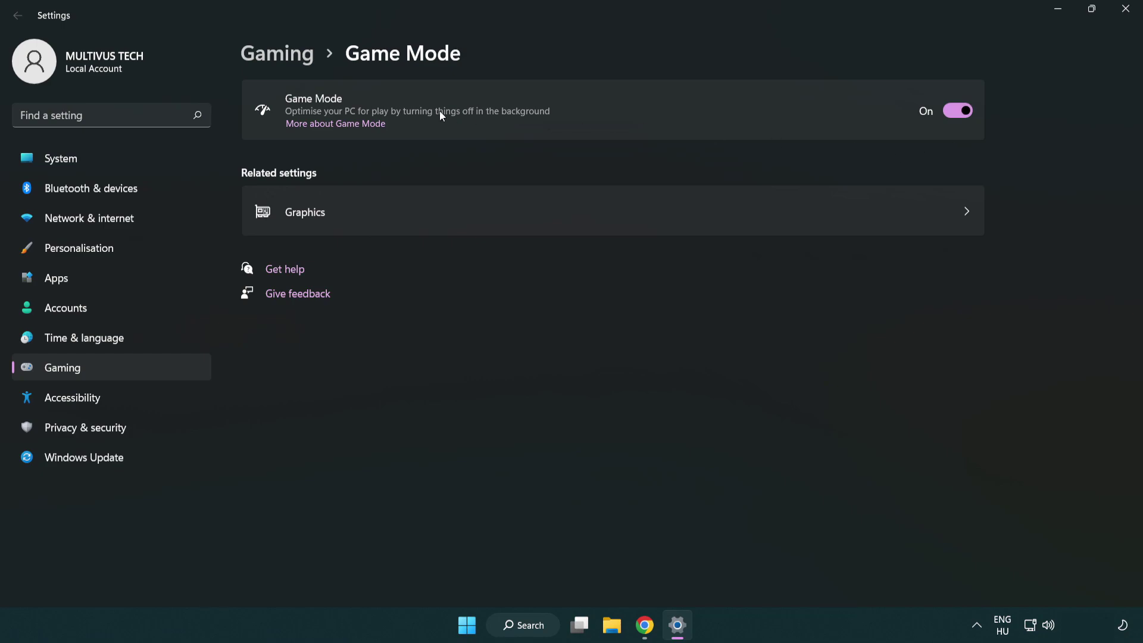
{"action": "left_click", "coordinate": [297, 54]}
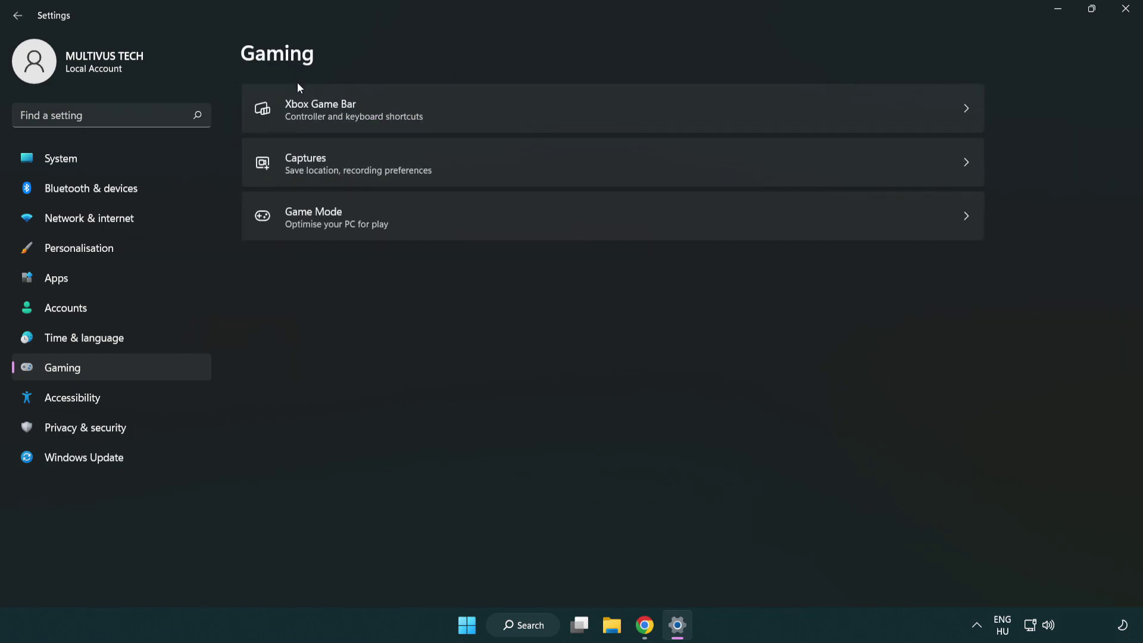
{"action": "left_click", "coordinate": [506, 111]}
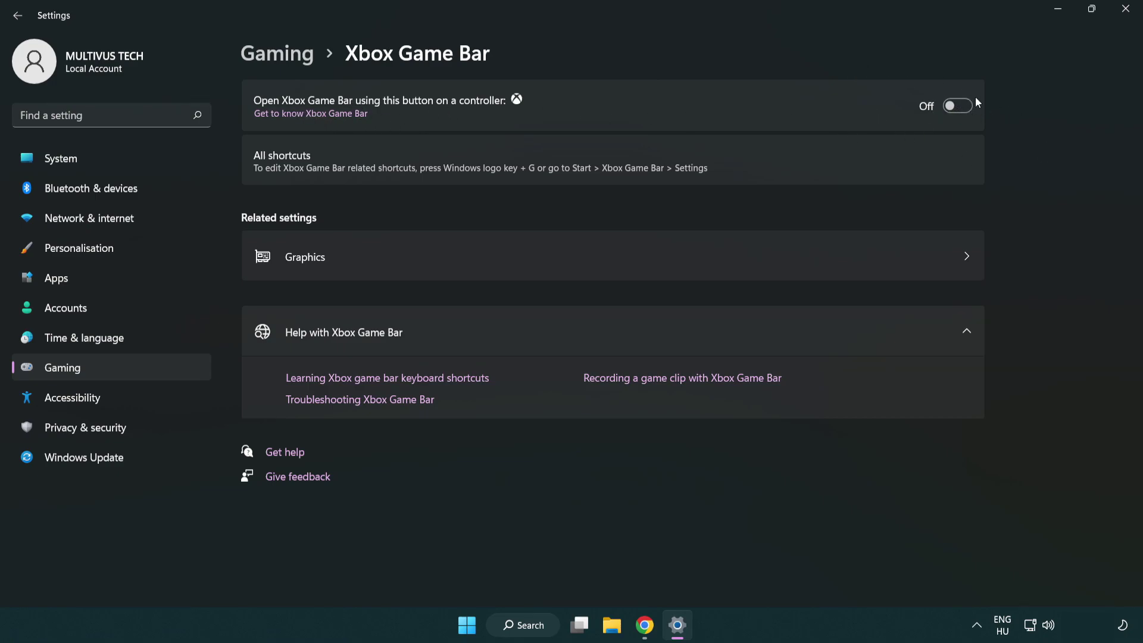
{"action": "left_click", "coordinate": [1126, 17]}
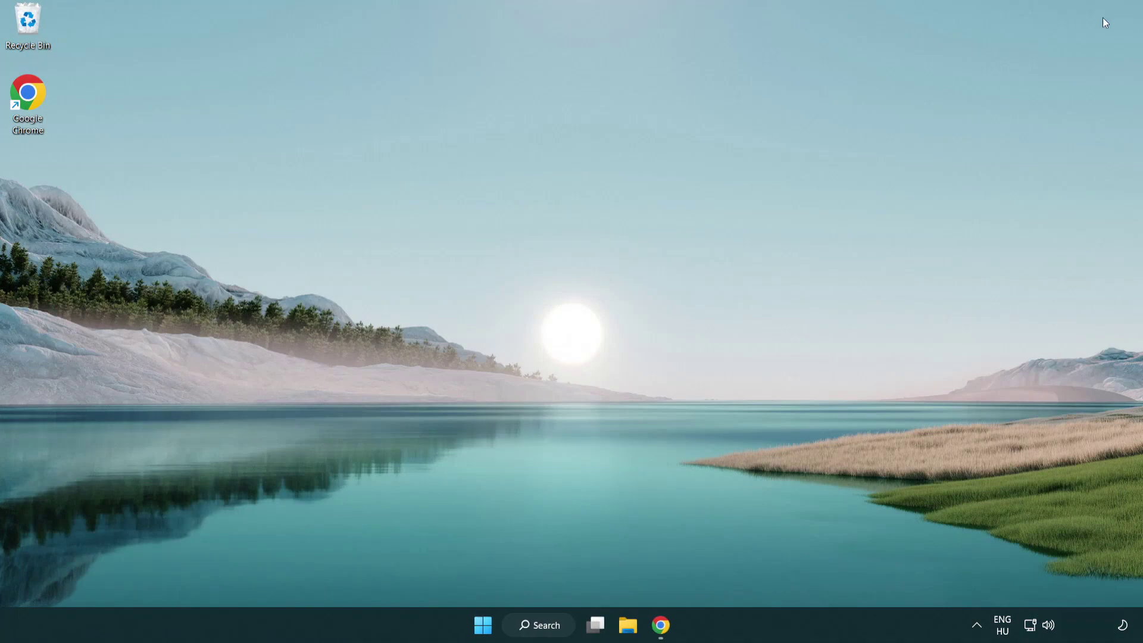
Step: Open Task Manager and end the Google Chrome (8) process
{"action": "right_click", "coordinate": [485, 626]}
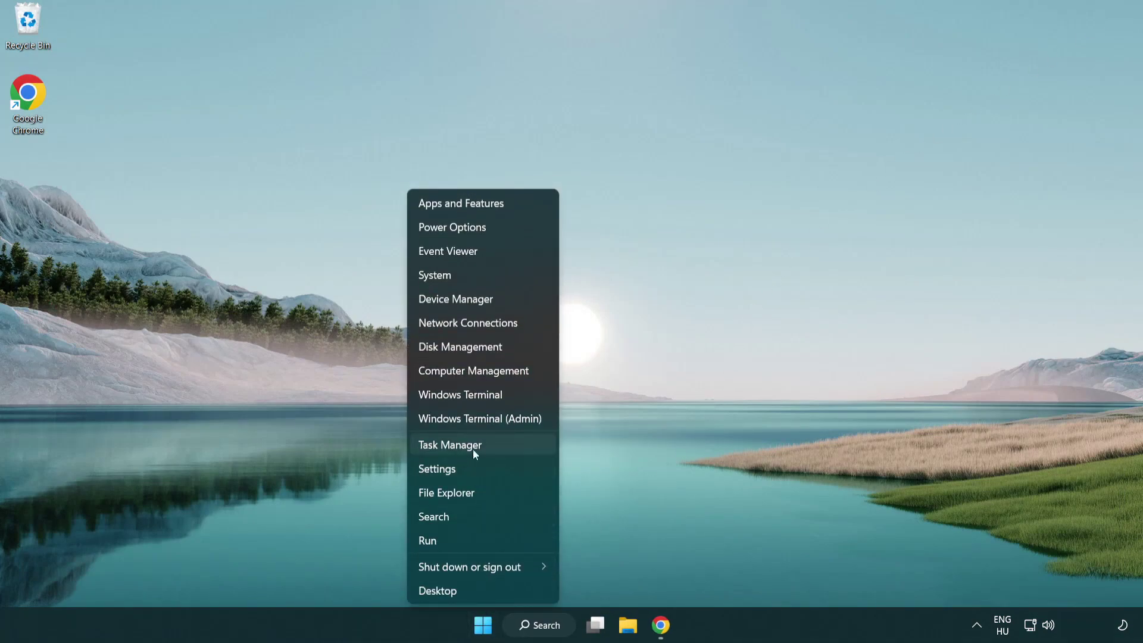
{"action": "left_click", "coordinate": [502, 445]}
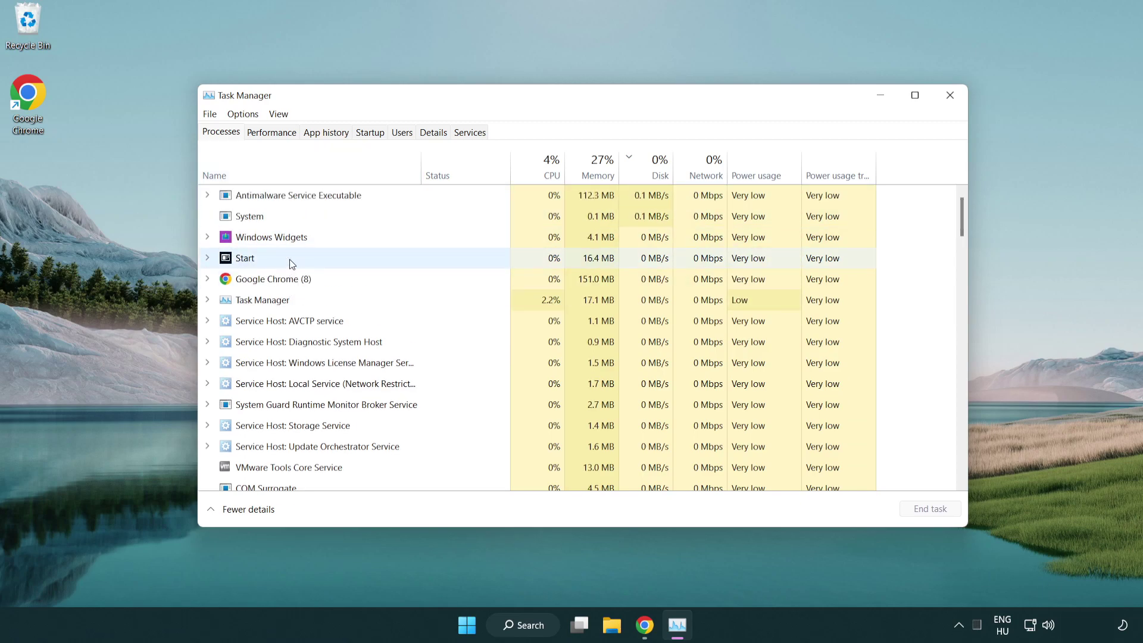
{"action": "left_click", "coordinate": [293, 280]}
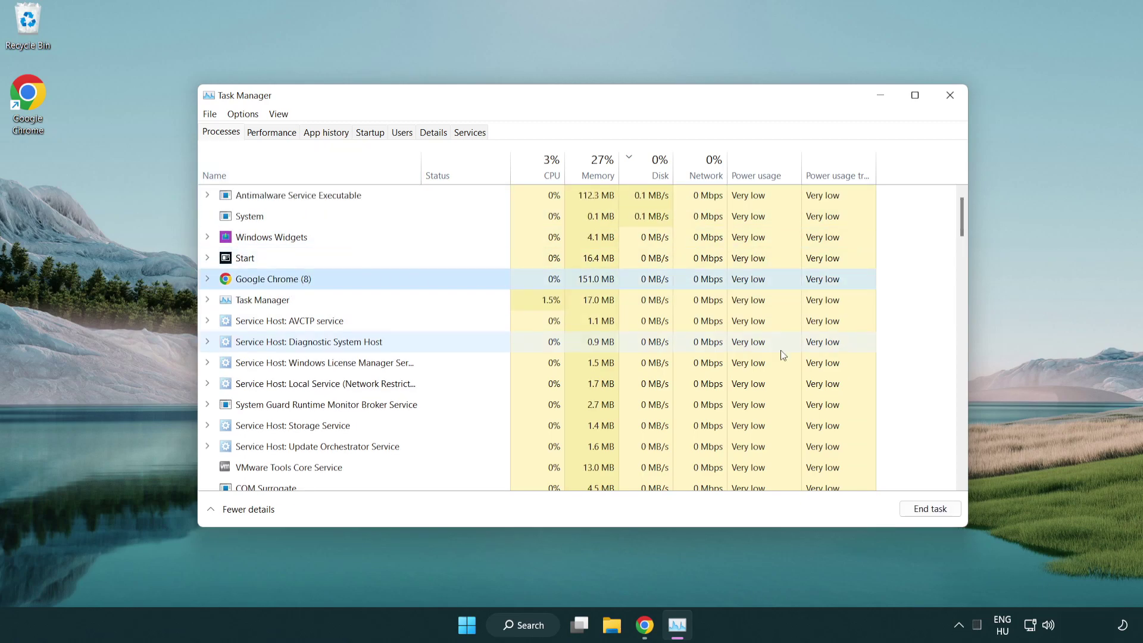
{"action": "left_click", "coordinate": [938, 516]}
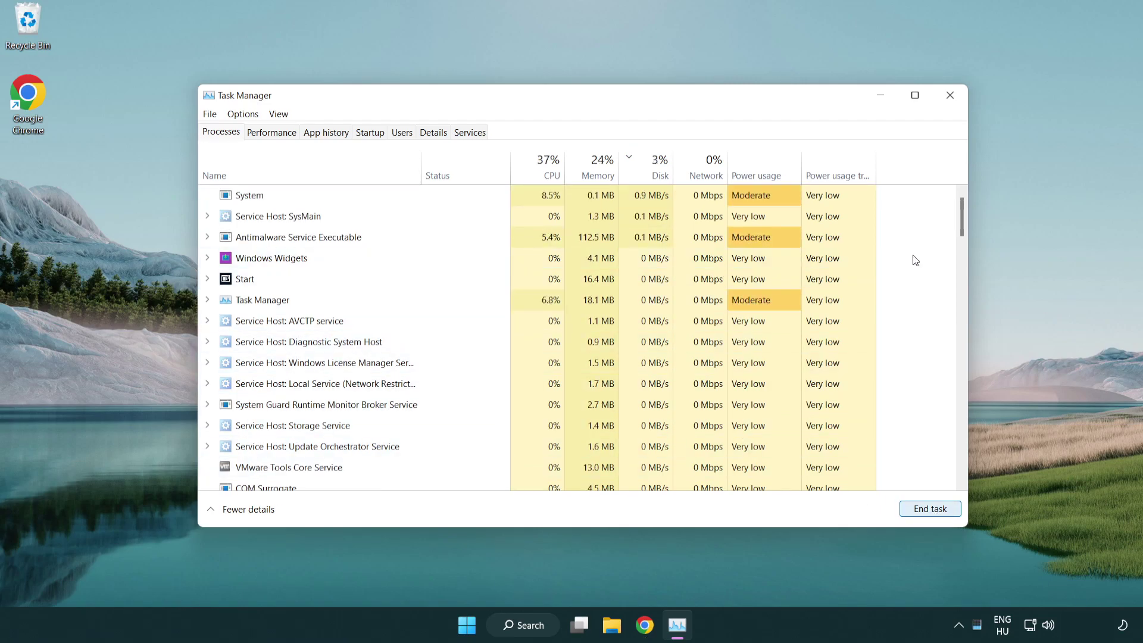
{"action": "left_click_drag", "start_coordinate": [963, 229], "coordinate": [957, 205]}
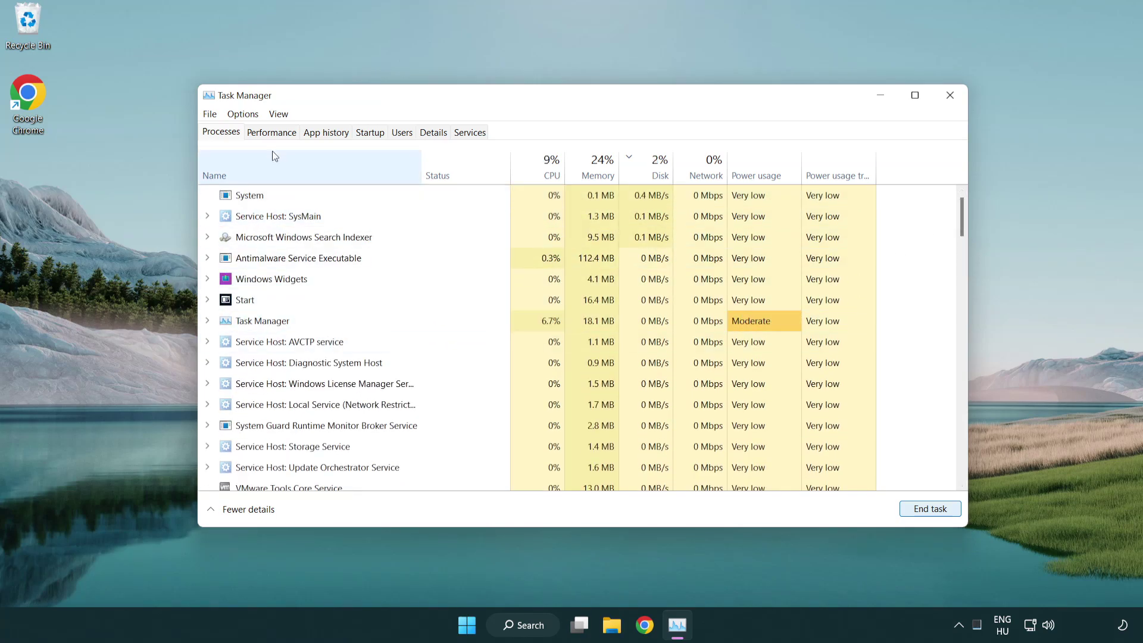
Step: Disable Cortana, Phone Link and Terminal as startup apps, then close Task Manager
{"action": "left_click", "coordinate": [379, 139]}
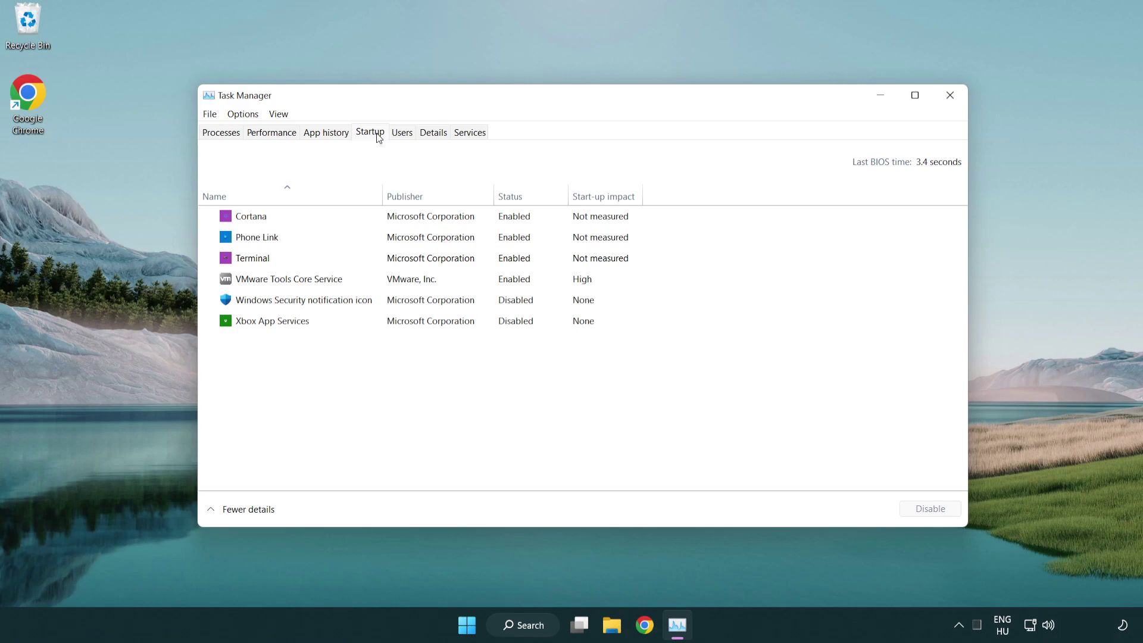
{"action": "left_click", "coordinate": [409, 222]}
{"action": "left_click", "coordinate": [929, 509]}
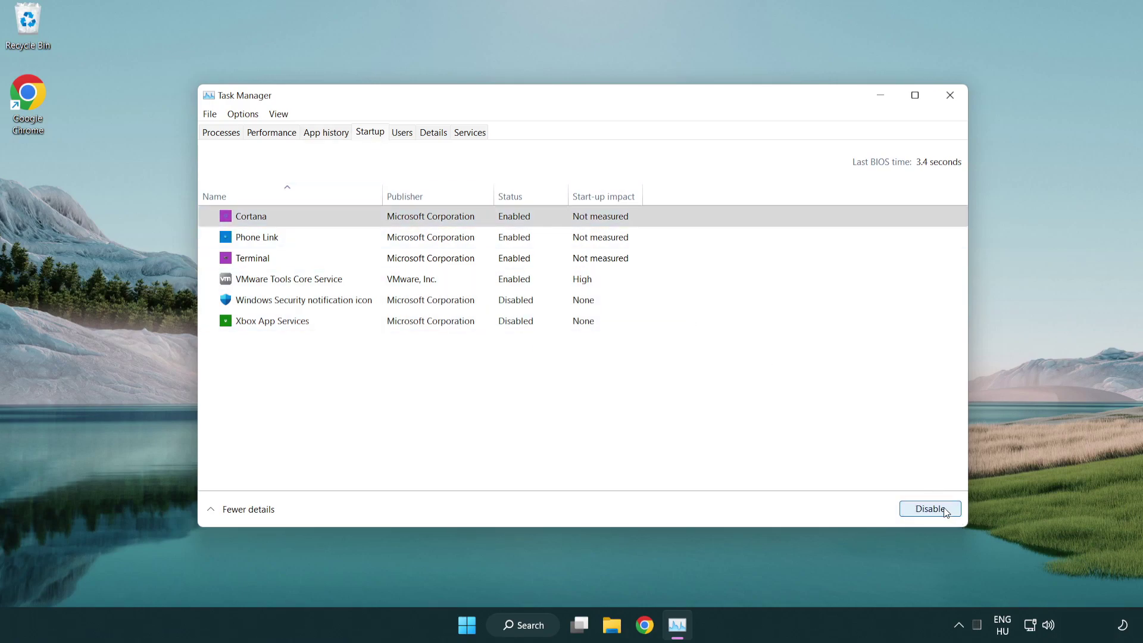
{"action": "left_click", "coordinate": [455, 238]}
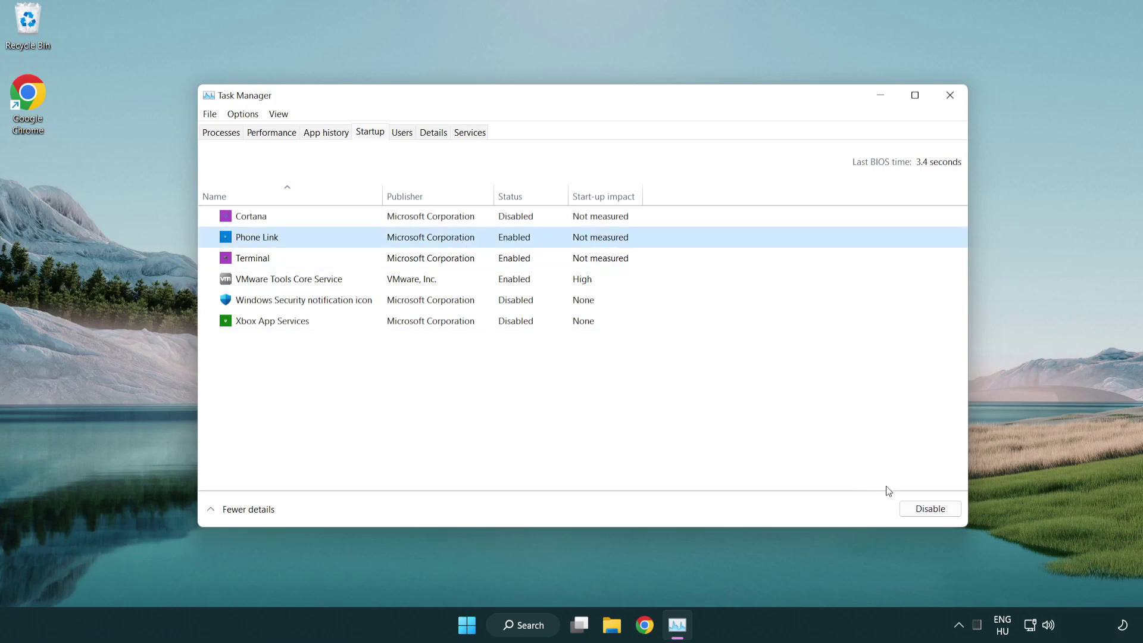
{"action": "left_click", "coordinate": [929, 509]}
{"action": "left_click", "coordinate": [390, 262]}
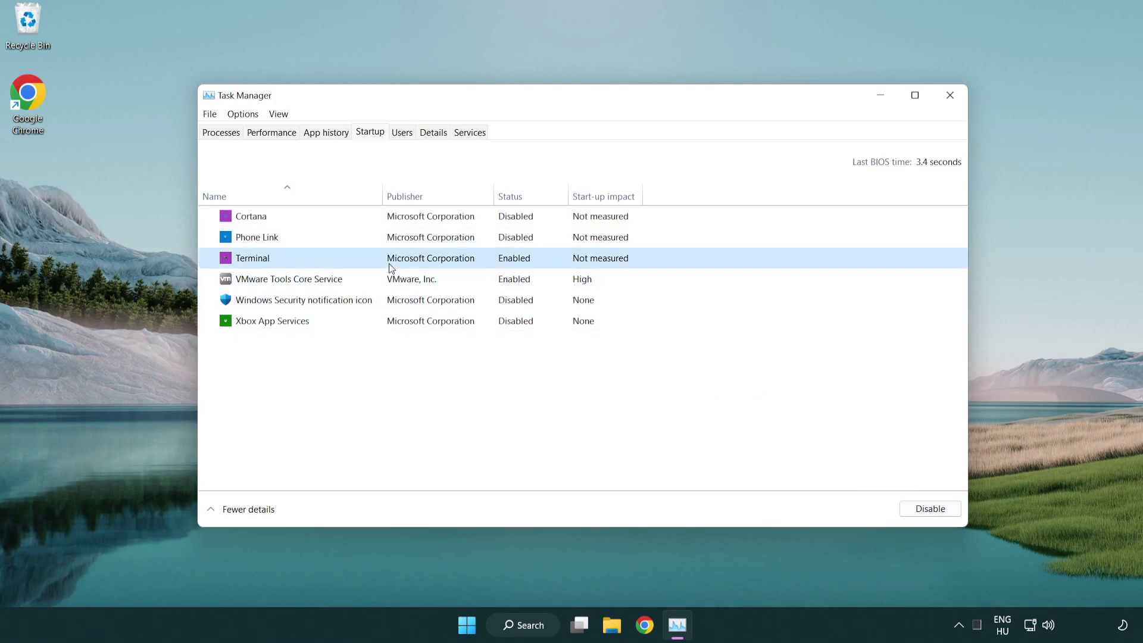
{"action": "left_click", "coordinate": [953, 513]}
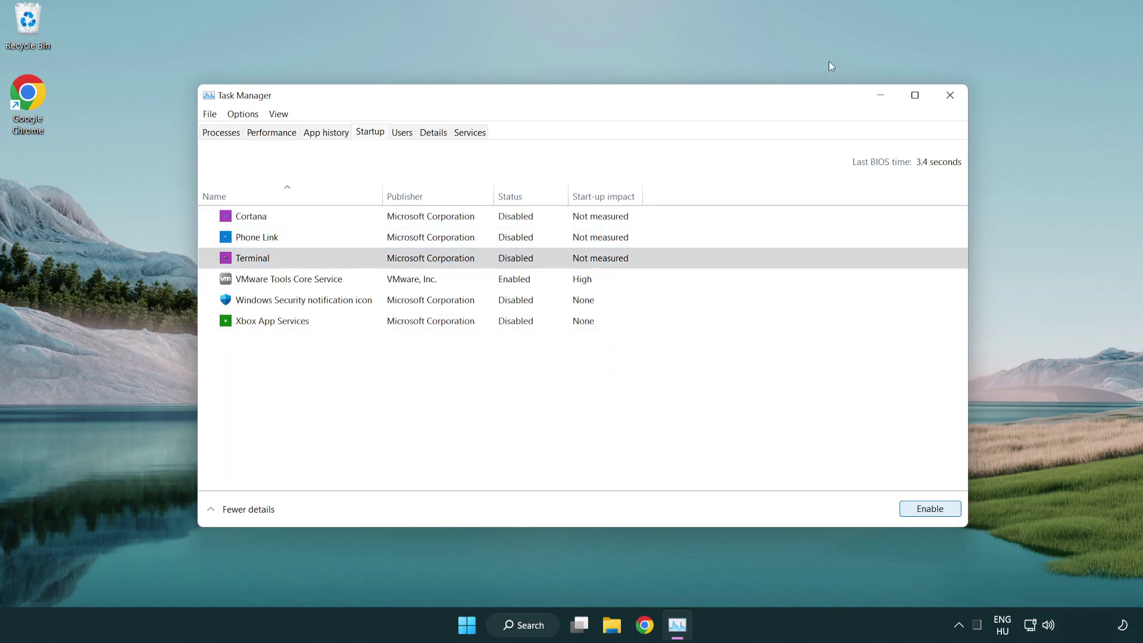
{"action": "left_click", "coordinate": [950, 95]}
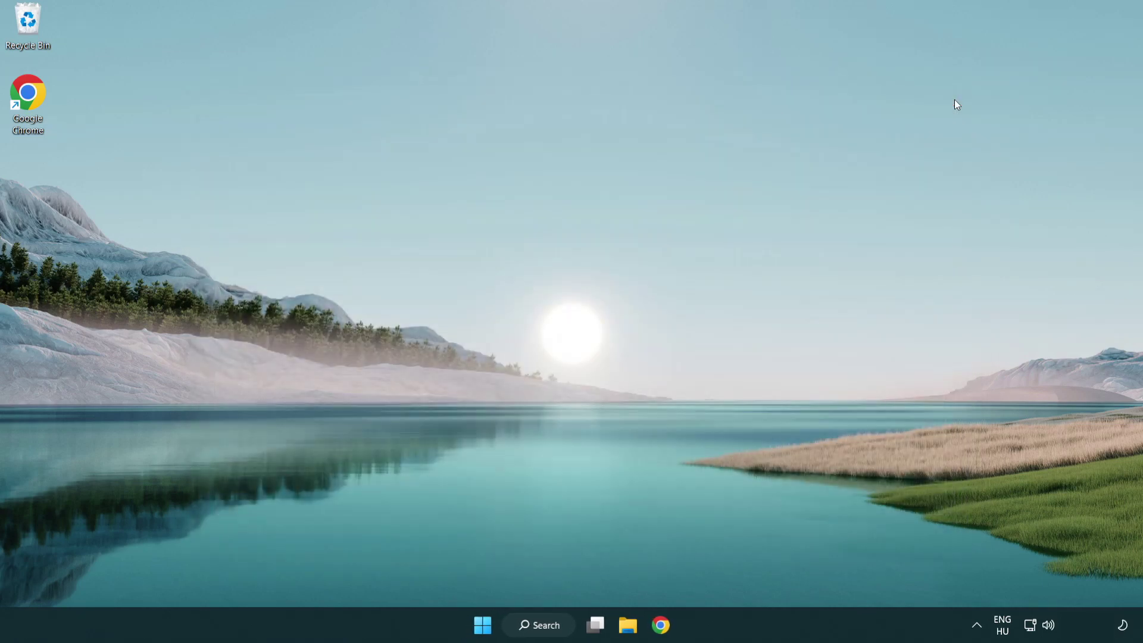
Step: Search Windows for 'update'
{"action": "left_click", "coordinate": [540, 625]}
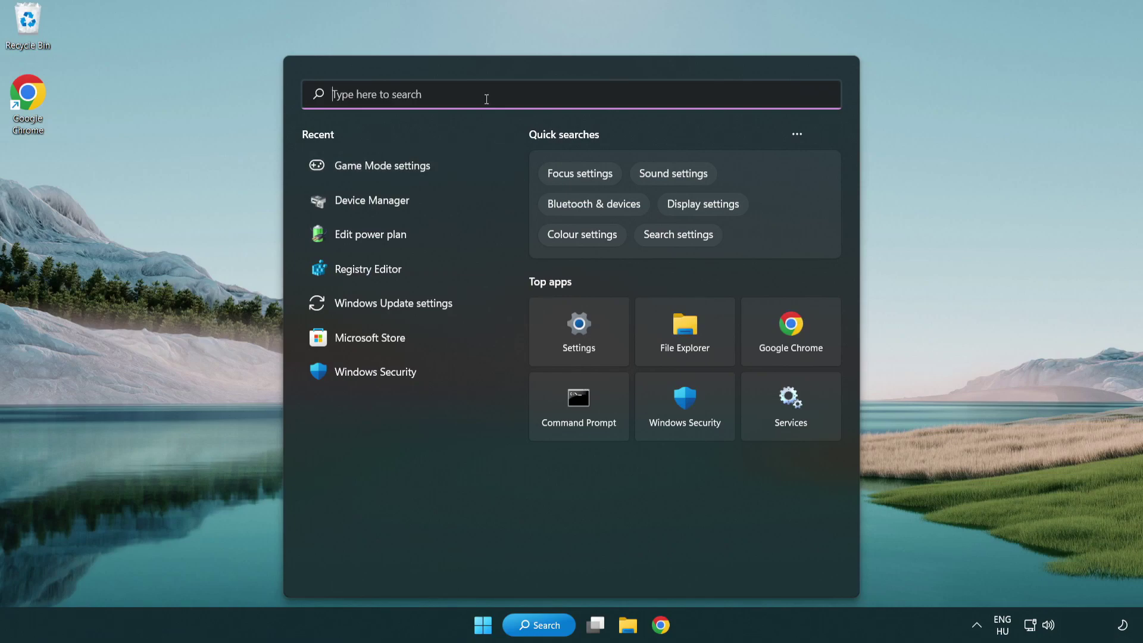
{"action": "type", "text": "update"}
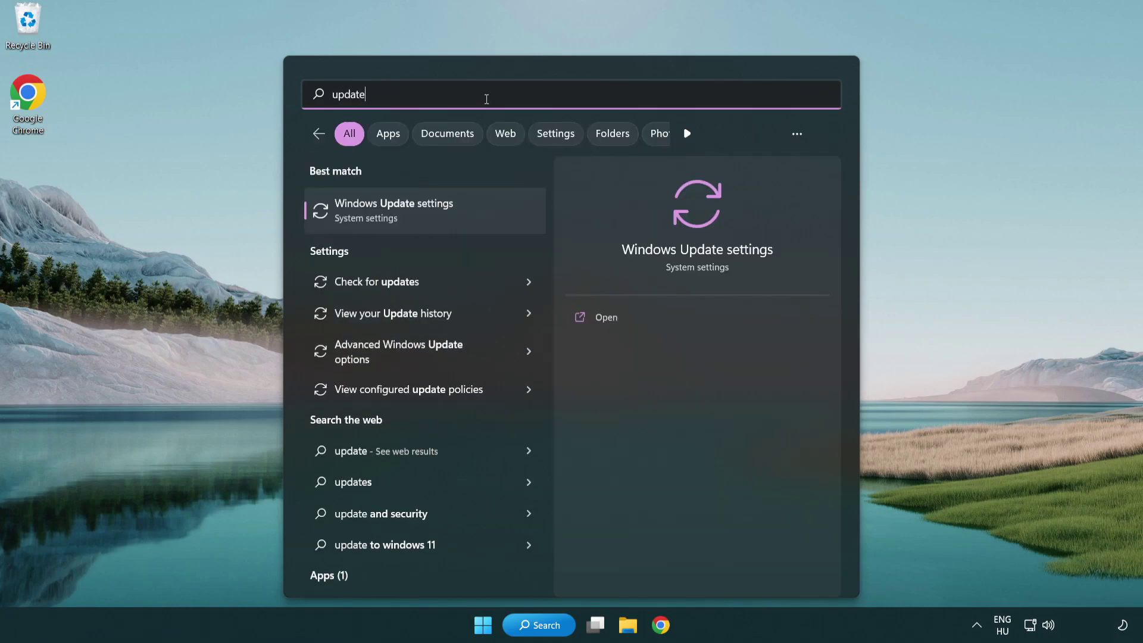
Step: Check Windows Update for new updates, confirm the PC is up to date, and close Settings
{"action": "left_click", "coordinate": [443, 219]}
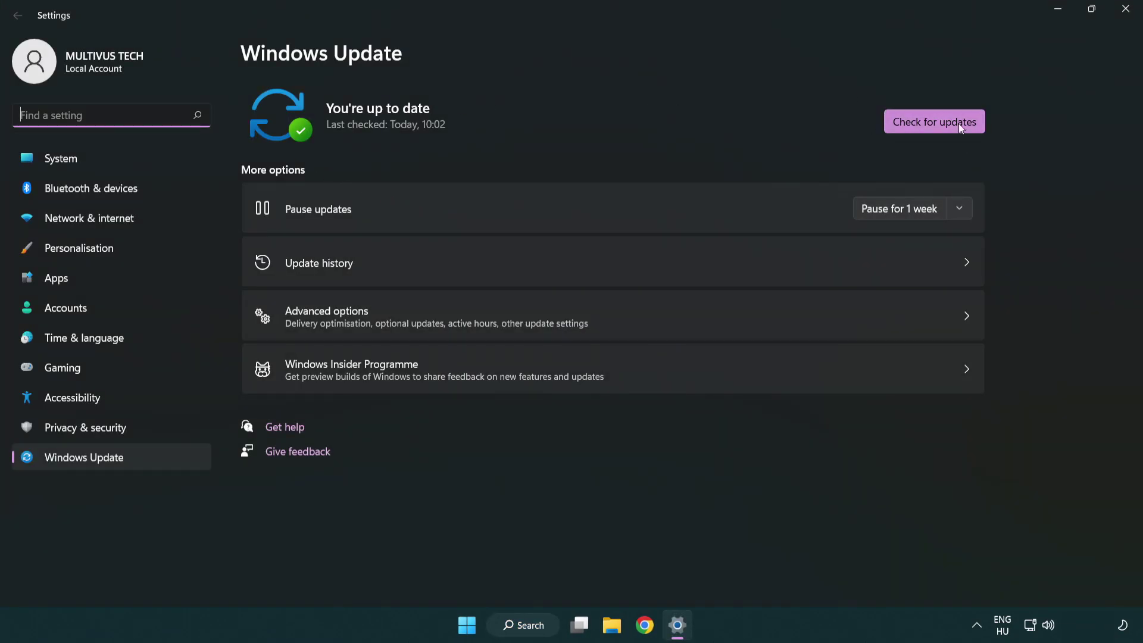
{"action": "left_click", "coordinate": [942, 122]}
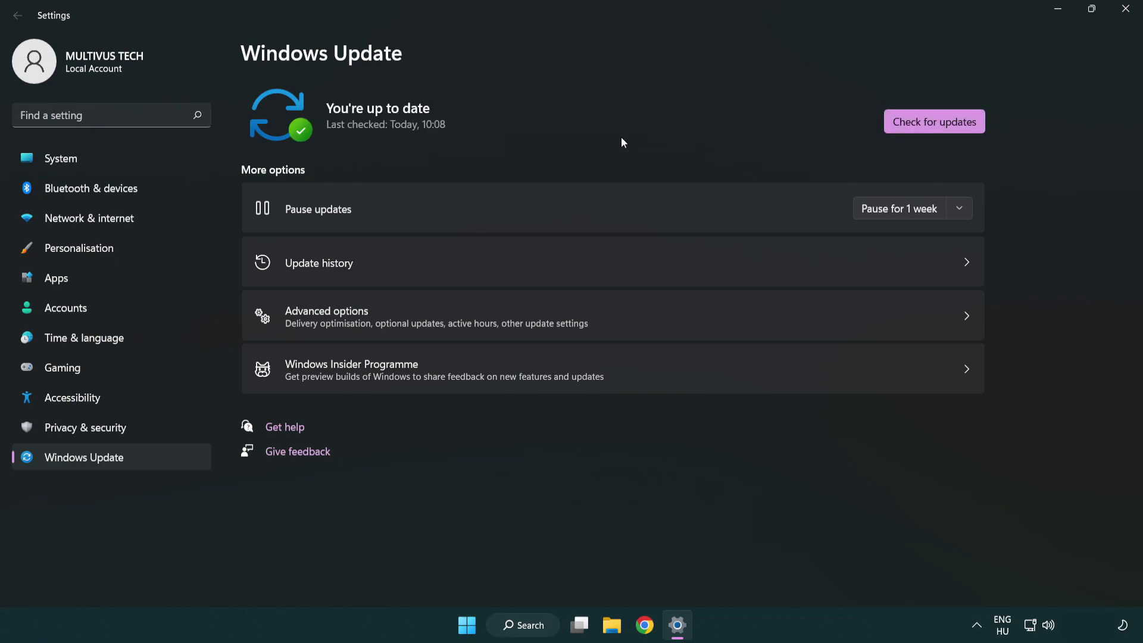
{"action": "left_click", "coordinate": [1127, 12]}
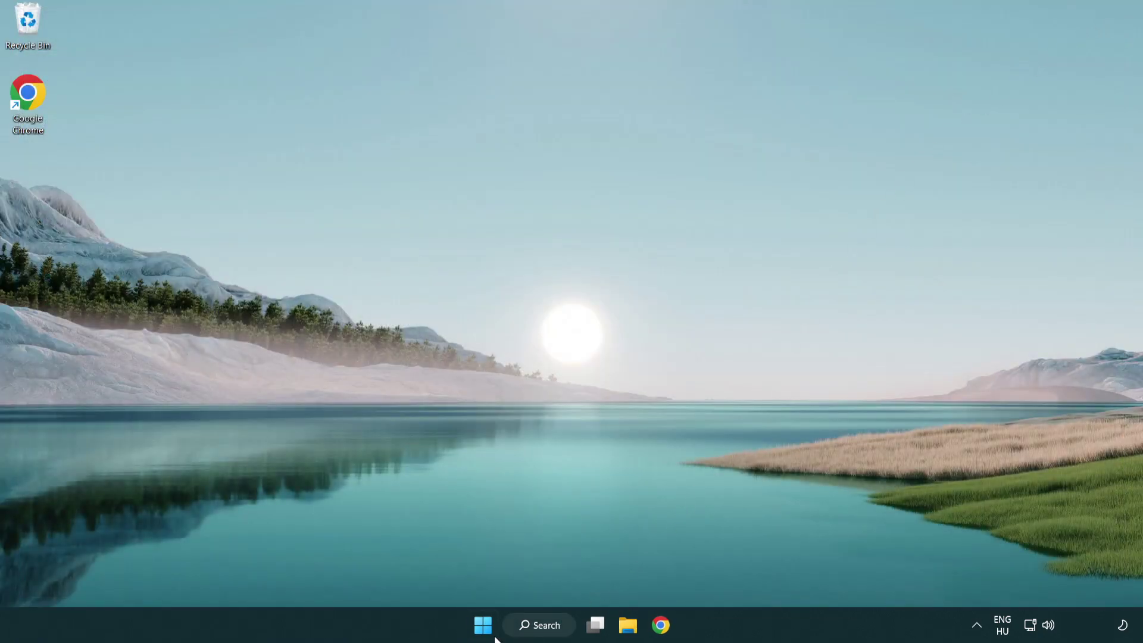
Step: Search for 'regedit' to launch Registry Editor
{"action": "left_click", "coordinate": [539, 625]}
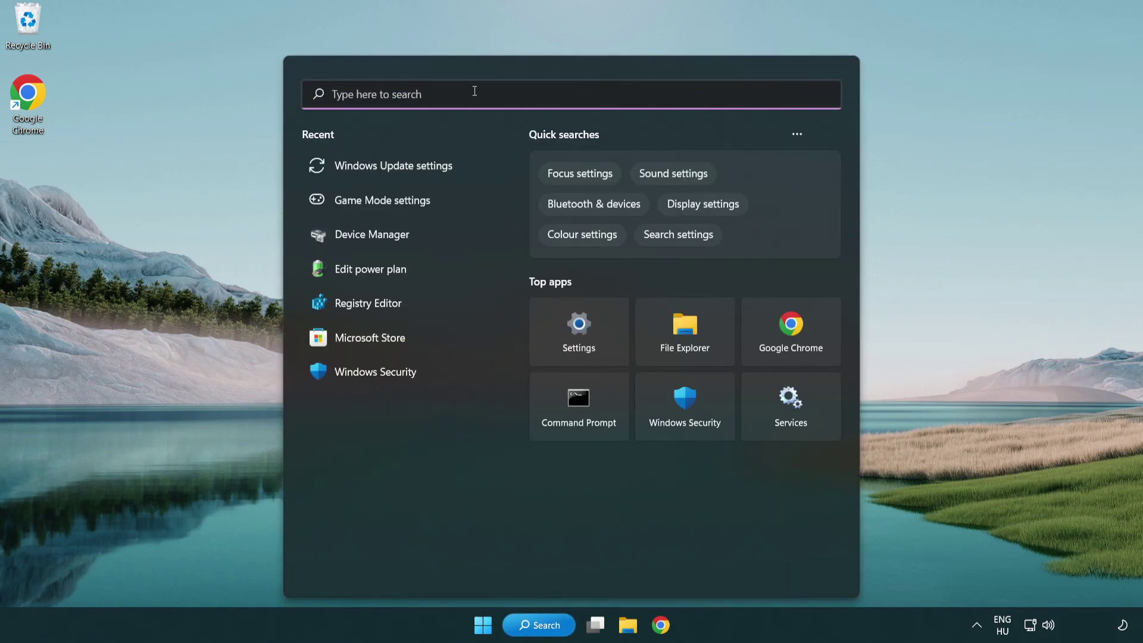
{"action": "type", "text": "regedit"}
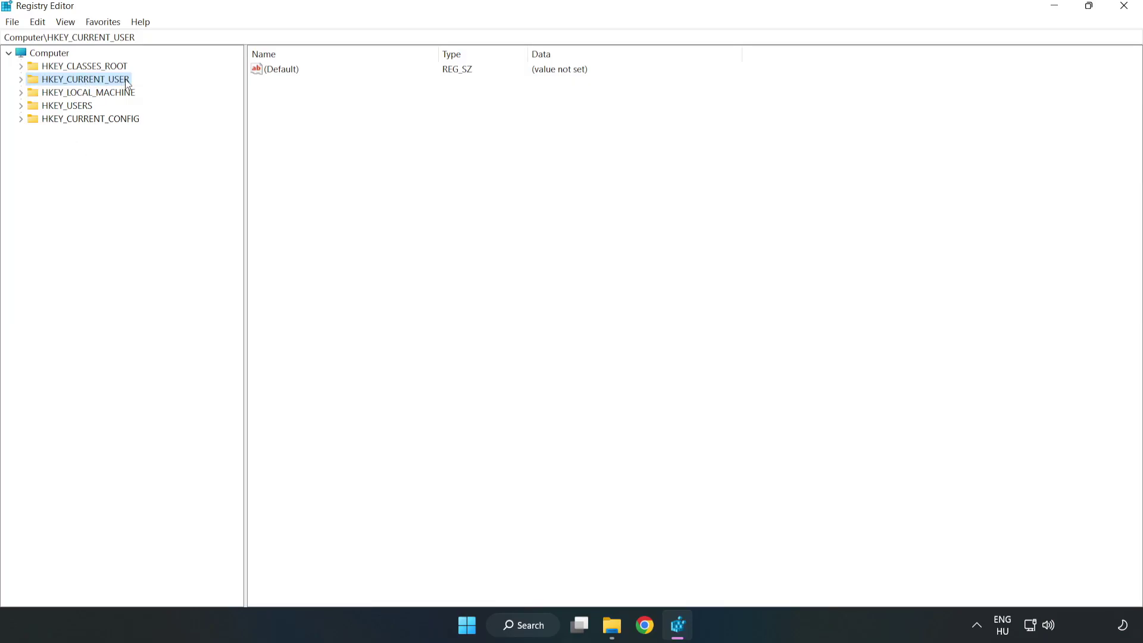
Step: Expand HKEY_CURRENT_USER\System and select the GameConfigStore key
{"action": "left_click", "coordinate": [21, 79]}
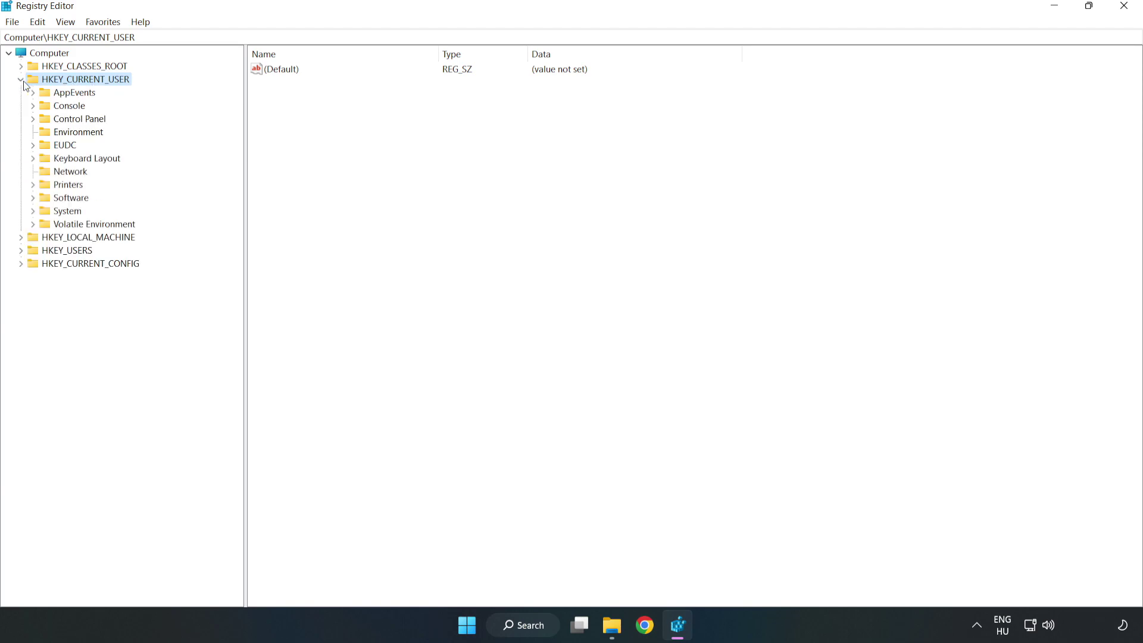
{"action": "left_click", "coordinate": [33, 212]}
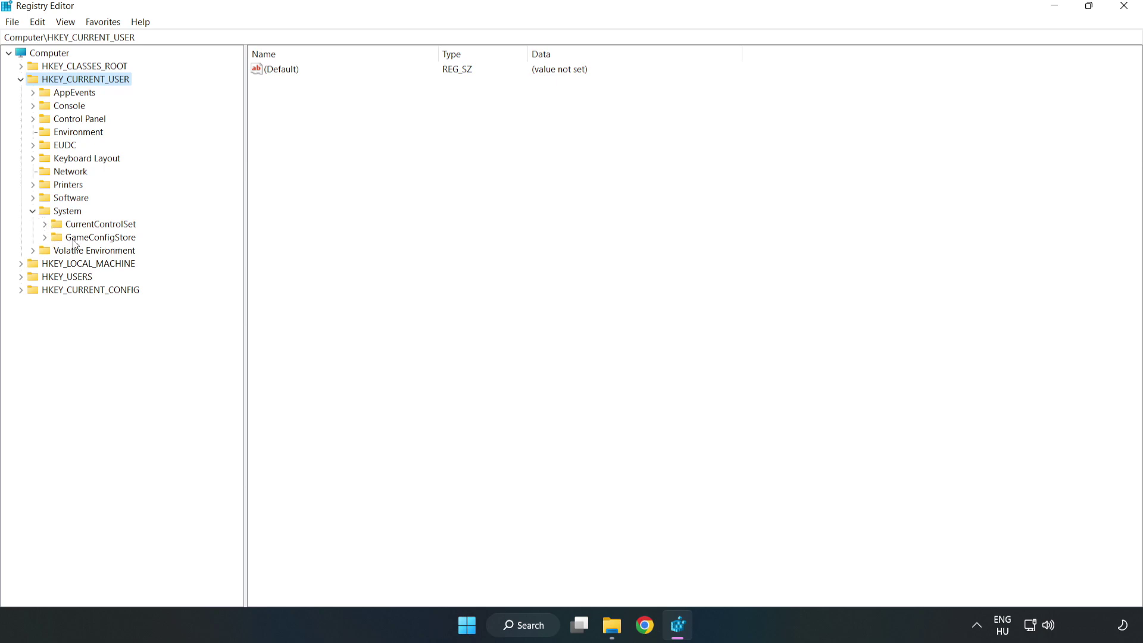
{"action": "left_click", "coordinate": [96, 242]}
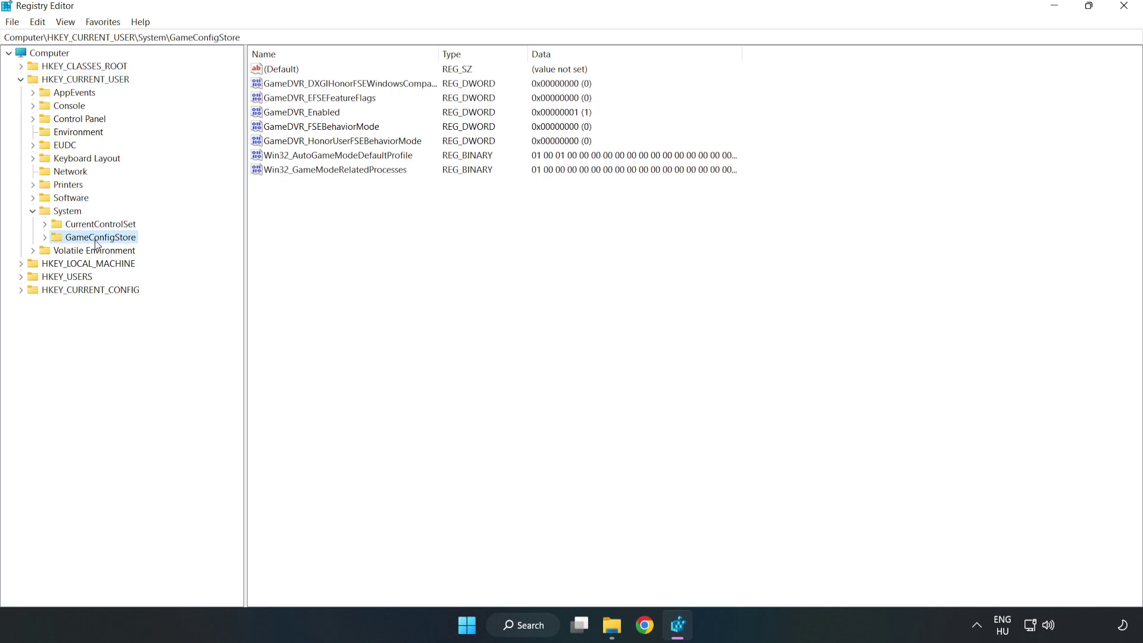
Step: Change GameDVR_Enabled's value data from 1 to 0 and save it
{"action": "left_click", "coordinate": [278, 118]}
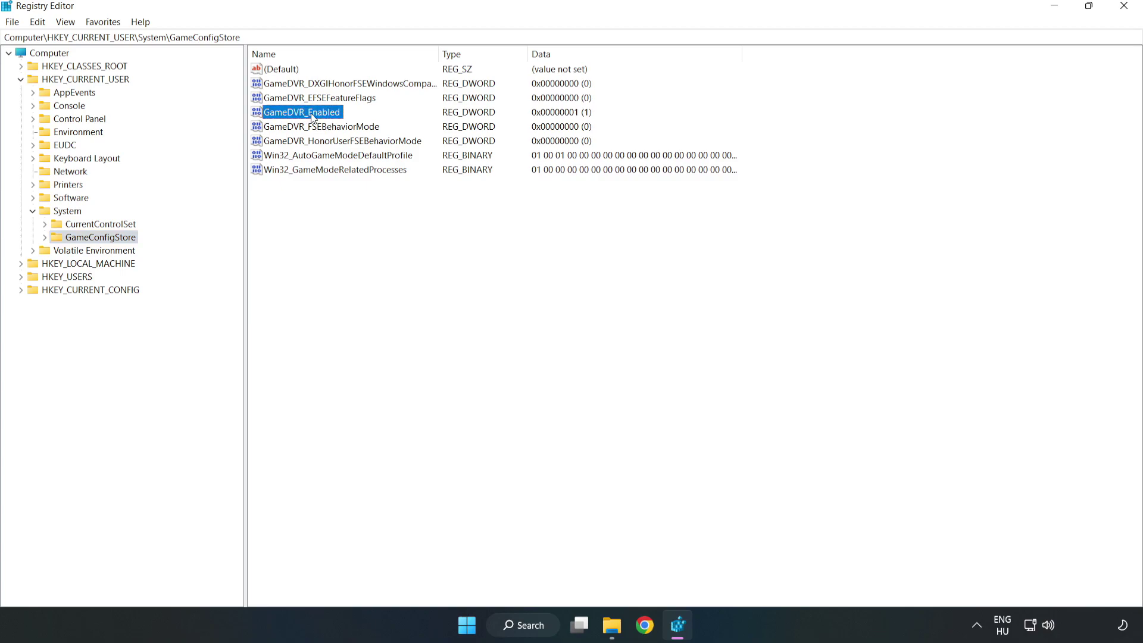
{"action": "right_click", "coordinate": [312, 119]}
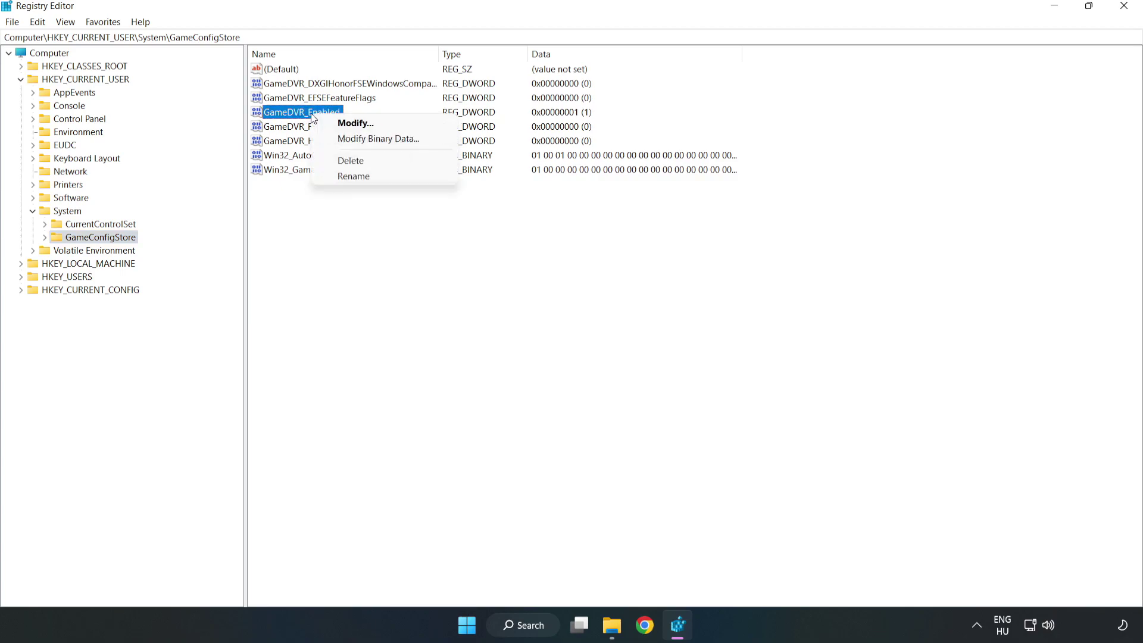
{"action": "left_click", "coordinate": [363, 124]}
{"action": "left_click_drag", "start_coordinate": [292, 112], "coordinate": [640, 245]}
{"action": "left_click", "coordinate": [477, 309]}
{"action": "left_click_drag", "start_coordinate": [477, 310], "coordinate": [395, 298]}
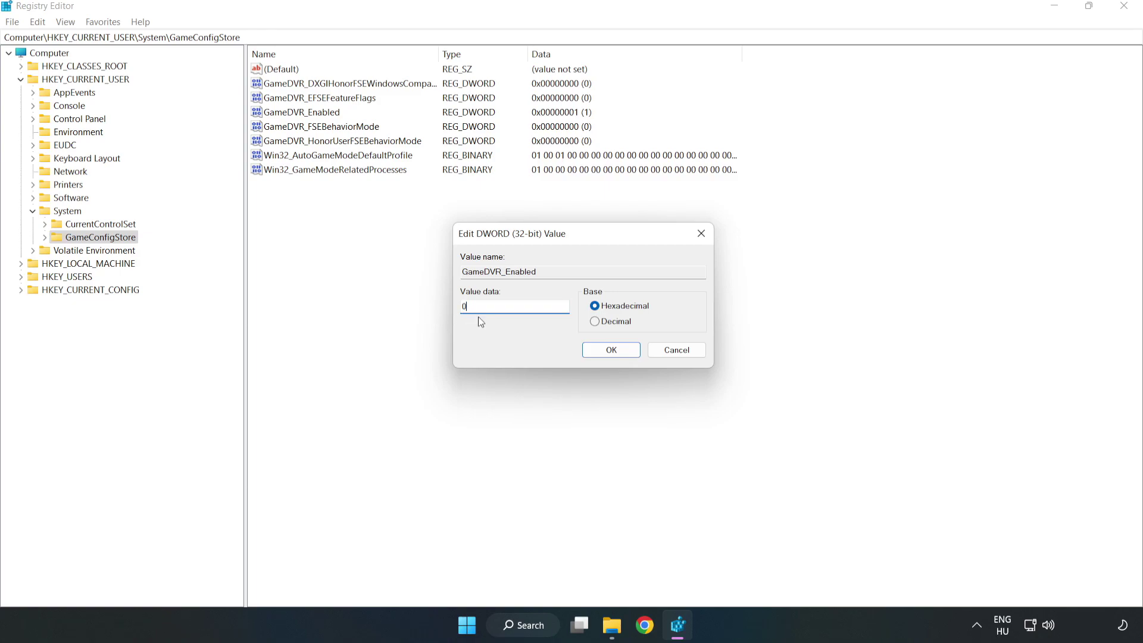
{"action": "type", "text": "0"}
{"action": "left_click", "coordinate": [612, 352]}
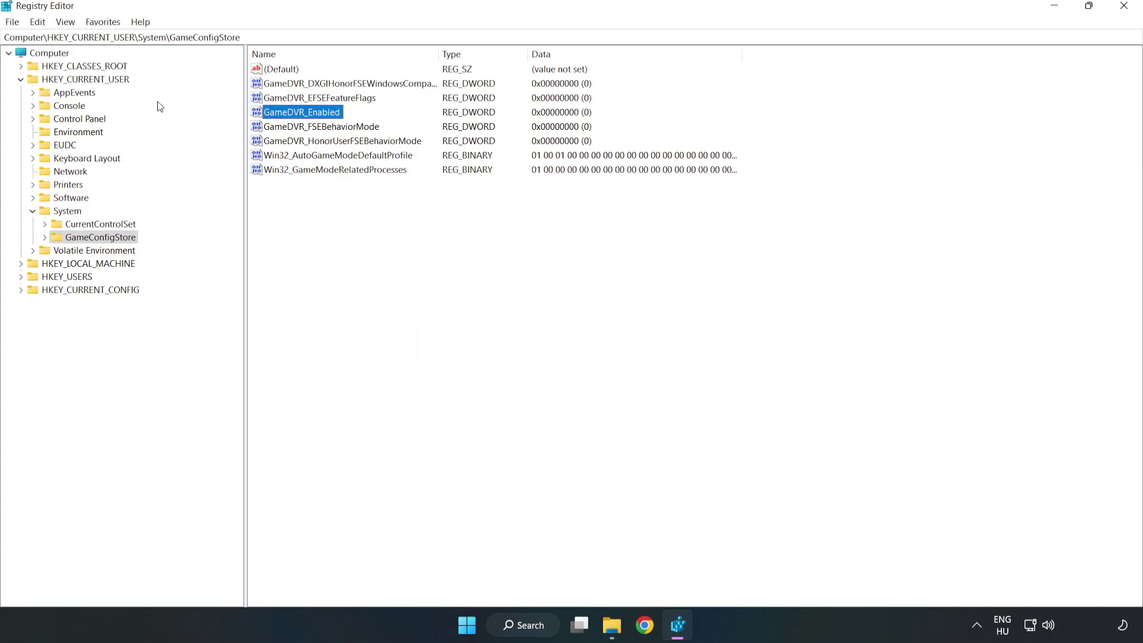
{"action": "left_click", "coordinate": [21, 80]}
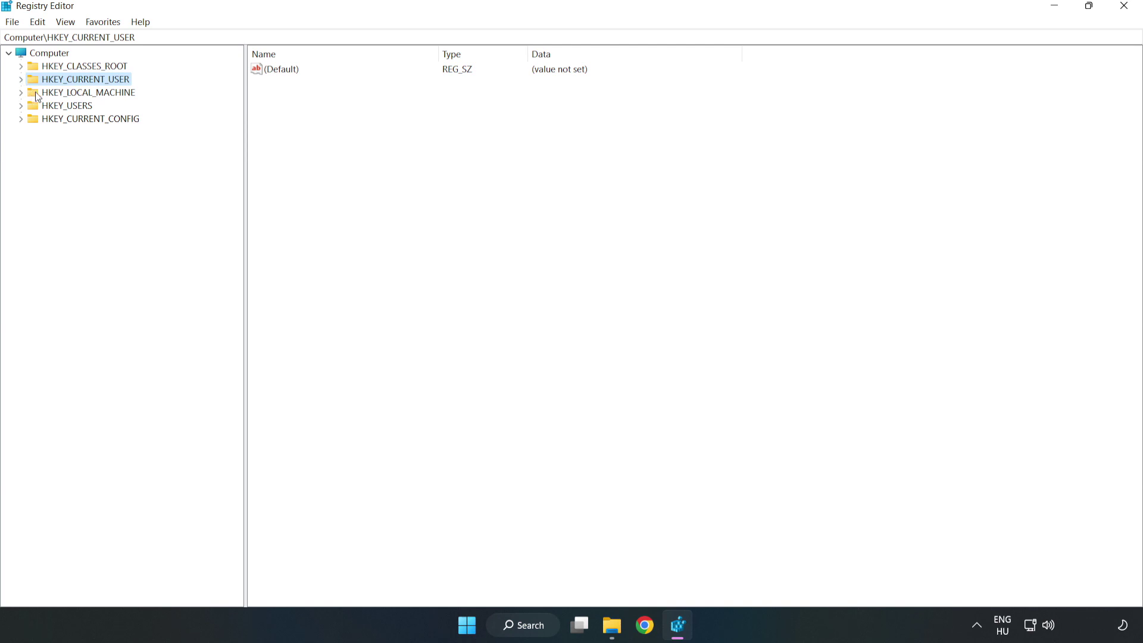
Step: Navigate HKEY_LOCAL_MACHINE\SOFTWARE\Microsoft\PolicyManager\default\ApplicationManagement and select the AllowGameDVR key
{"action": "double_click", "coordinate": [28, 94]}
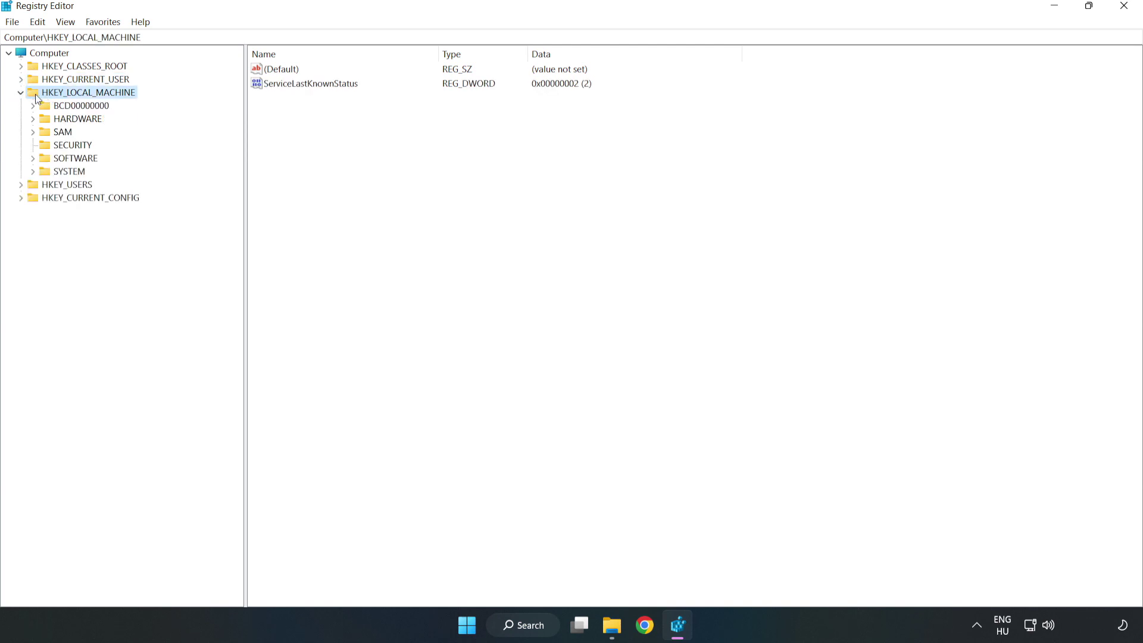
{"action": "left_click", "coordinate": [33, 159]}
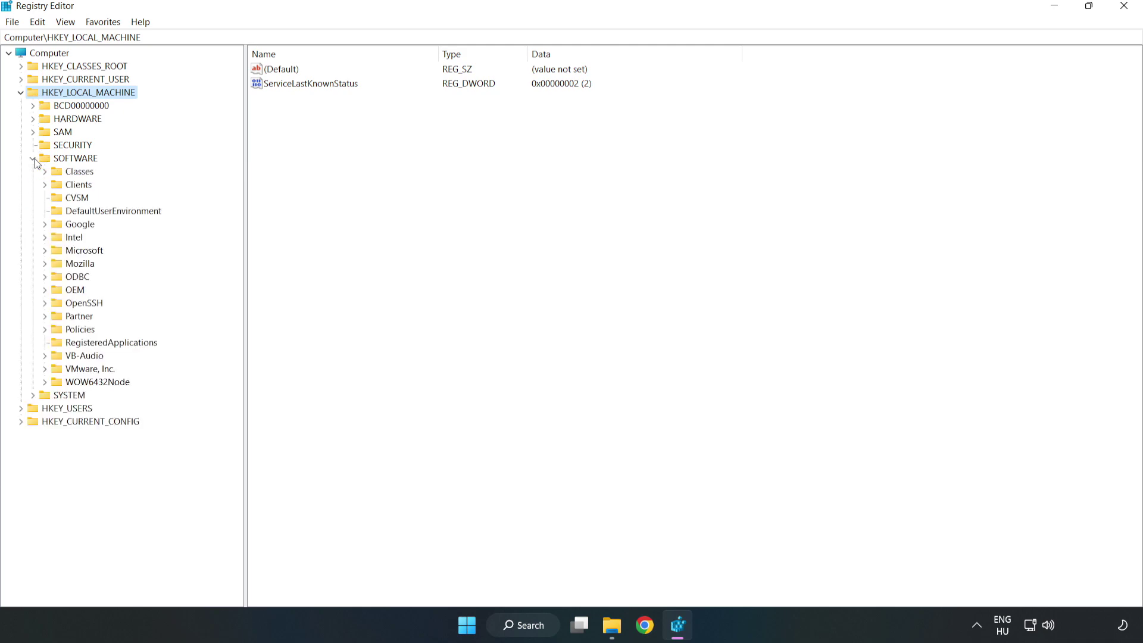
{"action": "left_click", "coordinate": [46, 253]}
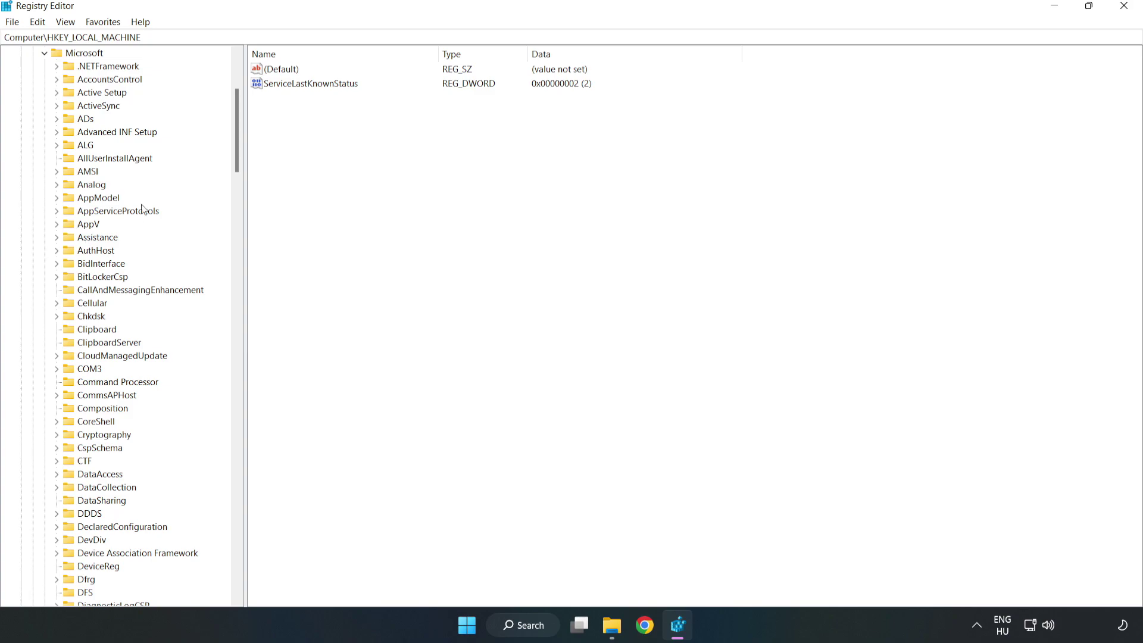
{"action": "left_click_drag", "start_coordinate": [235, 152], "coordinate": [252, 415]}
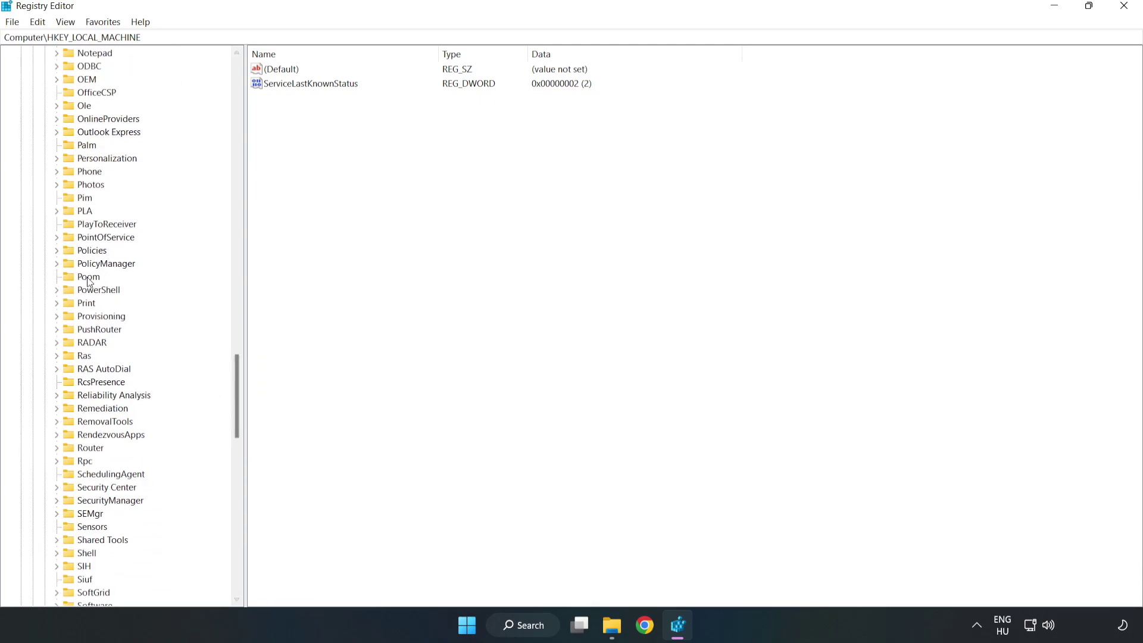
{"action": "left_click", "coordinate": [57, 263]}
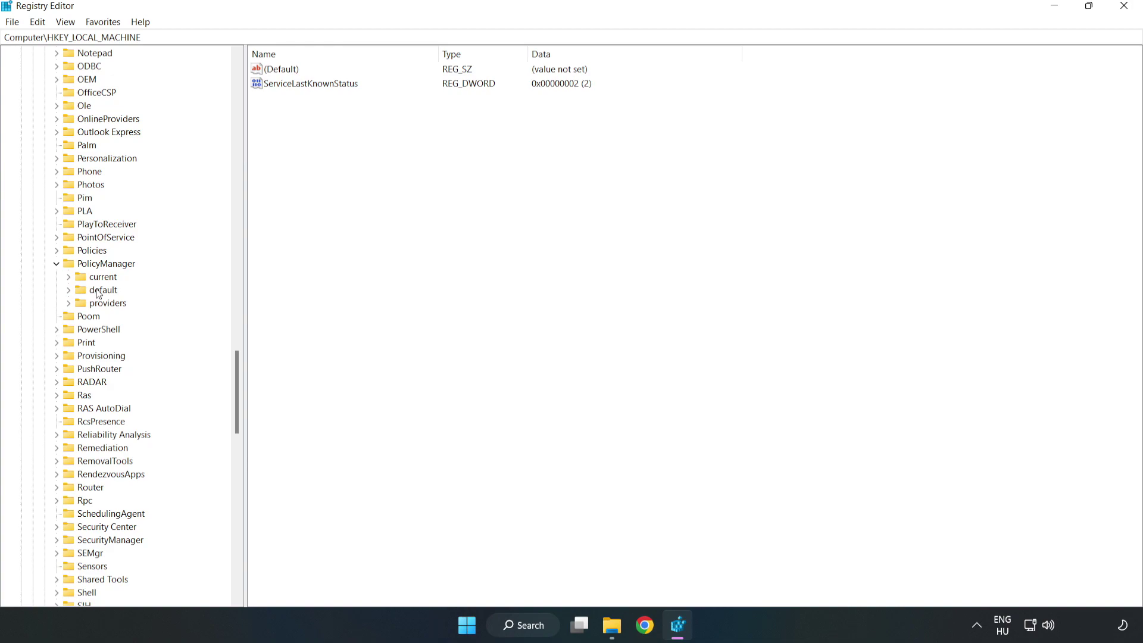
{"action": "left_click", "coordinate": [69, 290]}
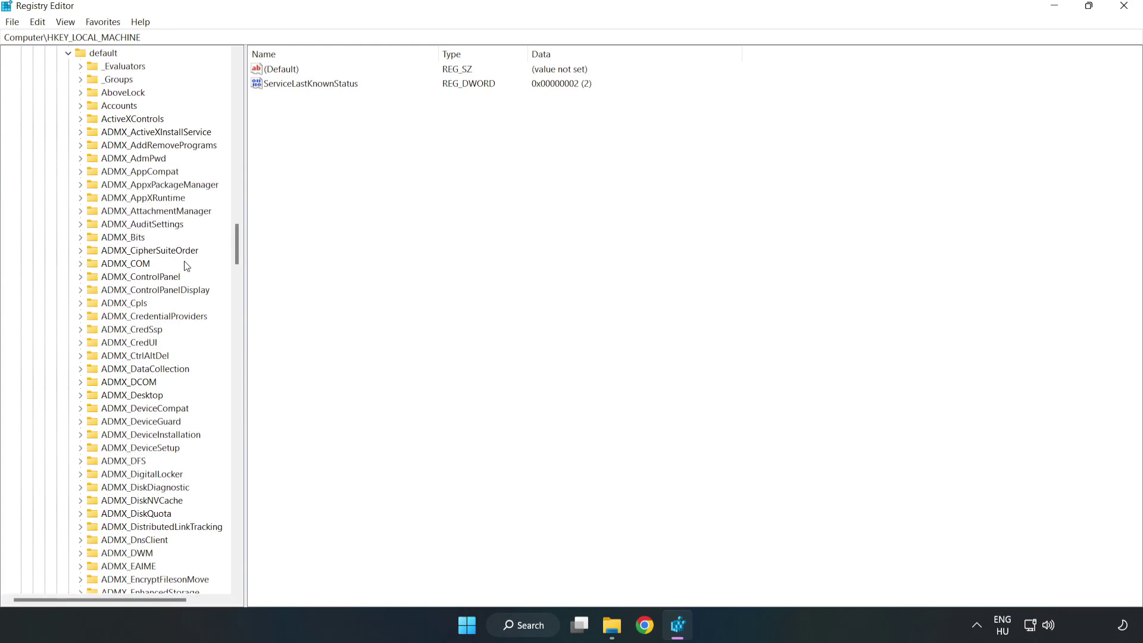
{"action": "left_click_drag", "start_coordinate": [237, 244], "coordinate": [231, 377]}
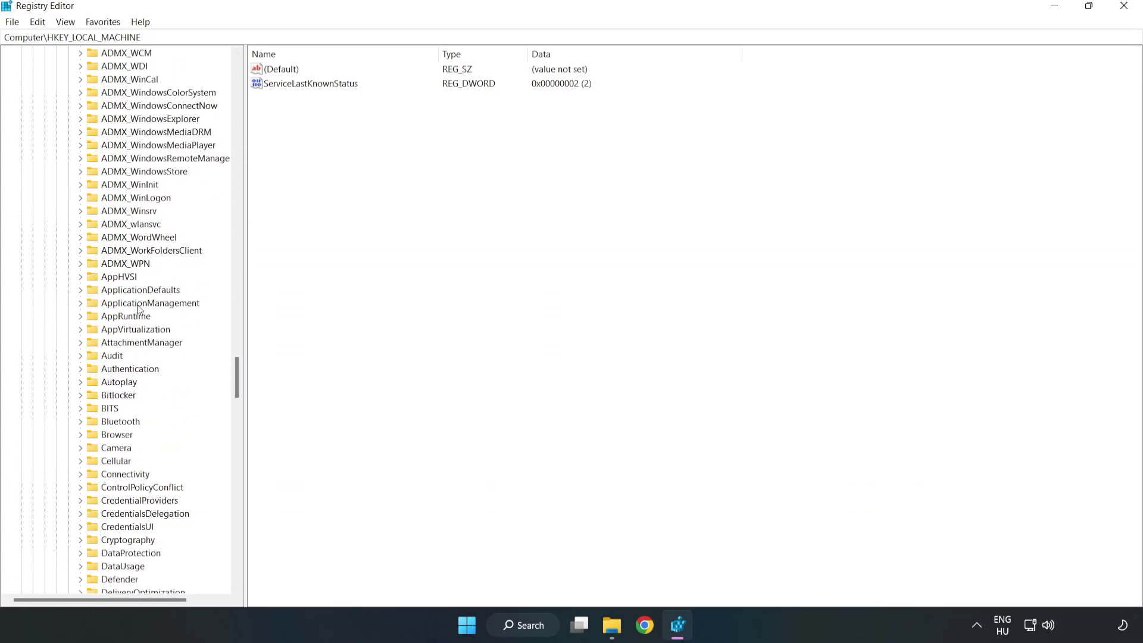
{"action": "left_click", "coordinate": [81, 303]}
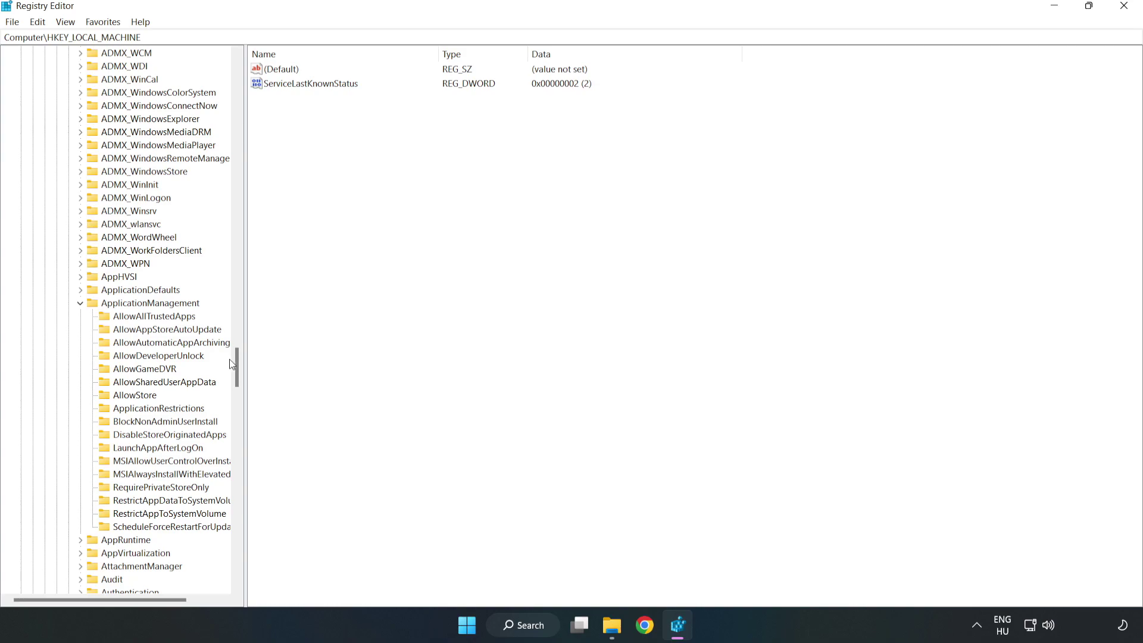
{"action": "left_click", "coordinate": [133, 370]}
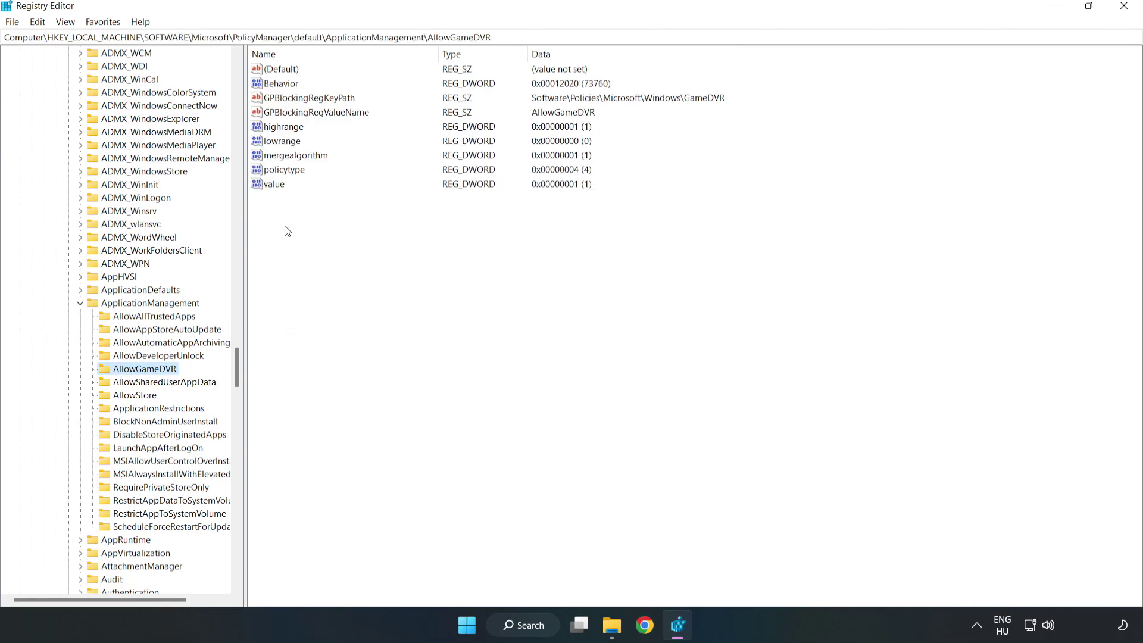
Step: Set AllowGameDVR's 'value' entry data to 0, then close Registry Editor
{"action": "left_click", "coordinate": [266, 186]}
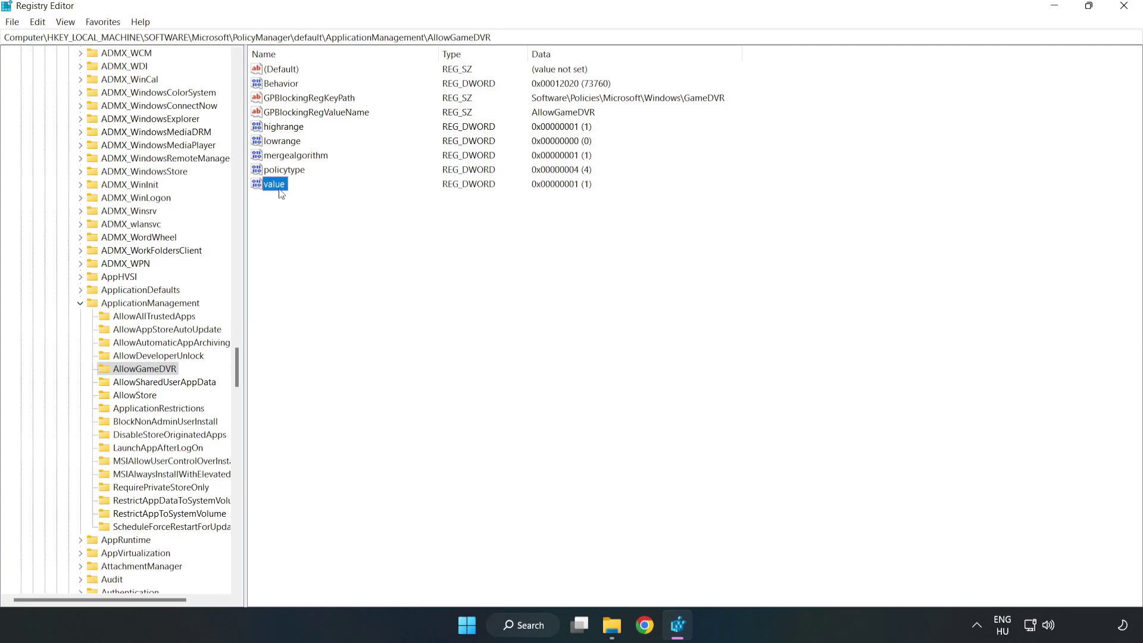
{"action": "right_click", "coordinate": [280, 189]}
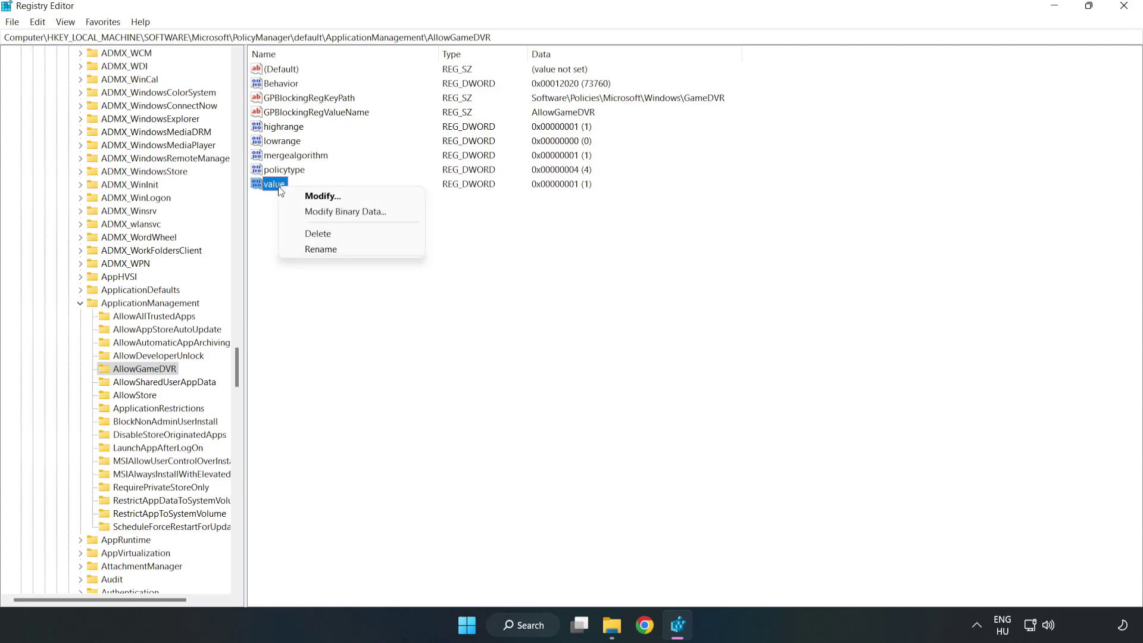
{"action": "left_click", "coordinate": [329, 201]}
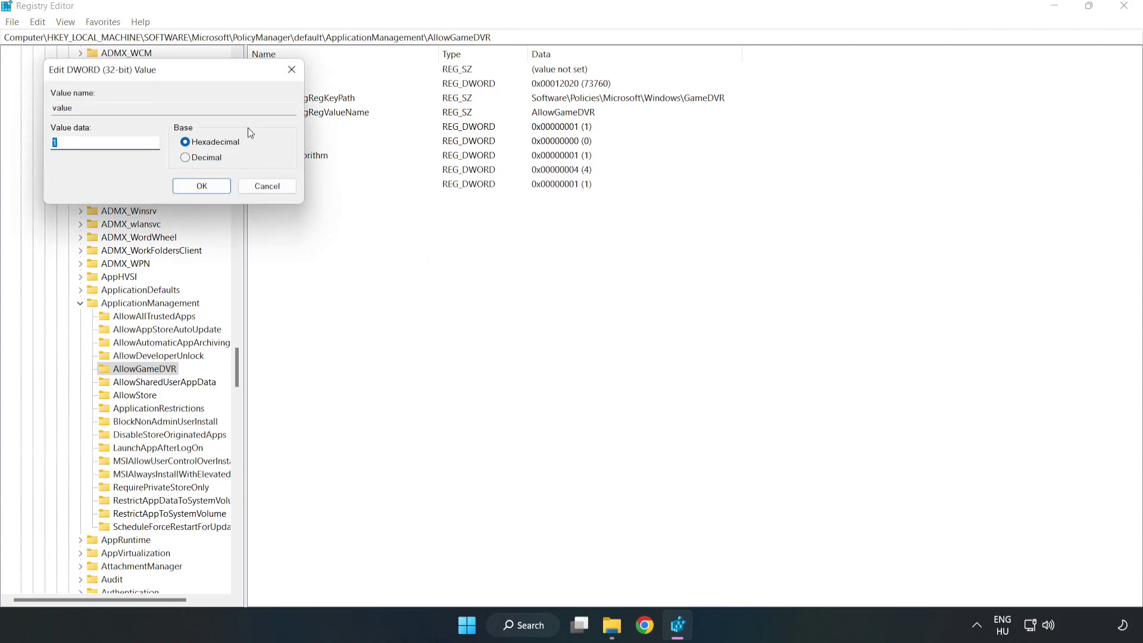
{"action": "left_click_drag", "start_coordinate": [212, 72], "coordinate": [582, 238]}
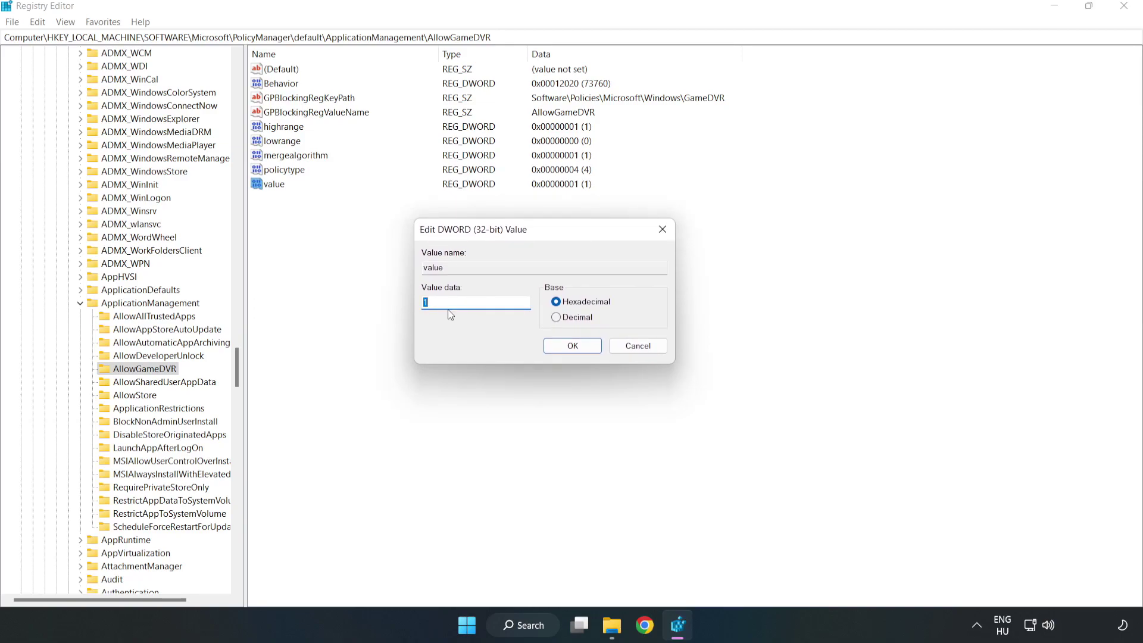
{"action": "type", "text": "0"}
{"action": "left_click", "coordinate": [575, 348]}
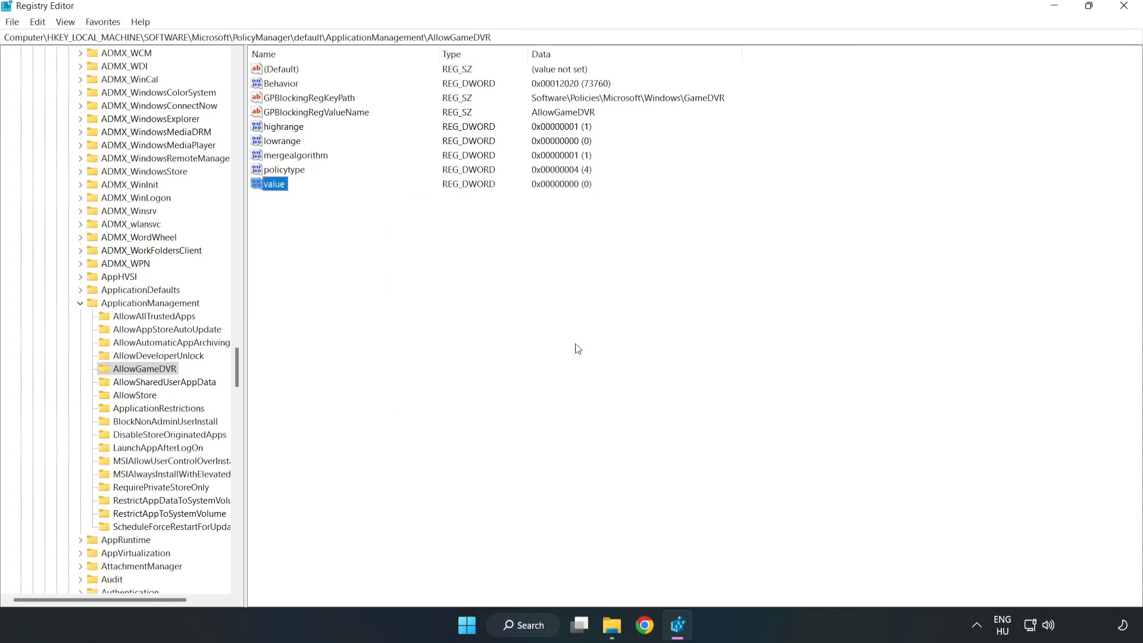
{"action": "left_click", "coordinate": [1125, 12]}
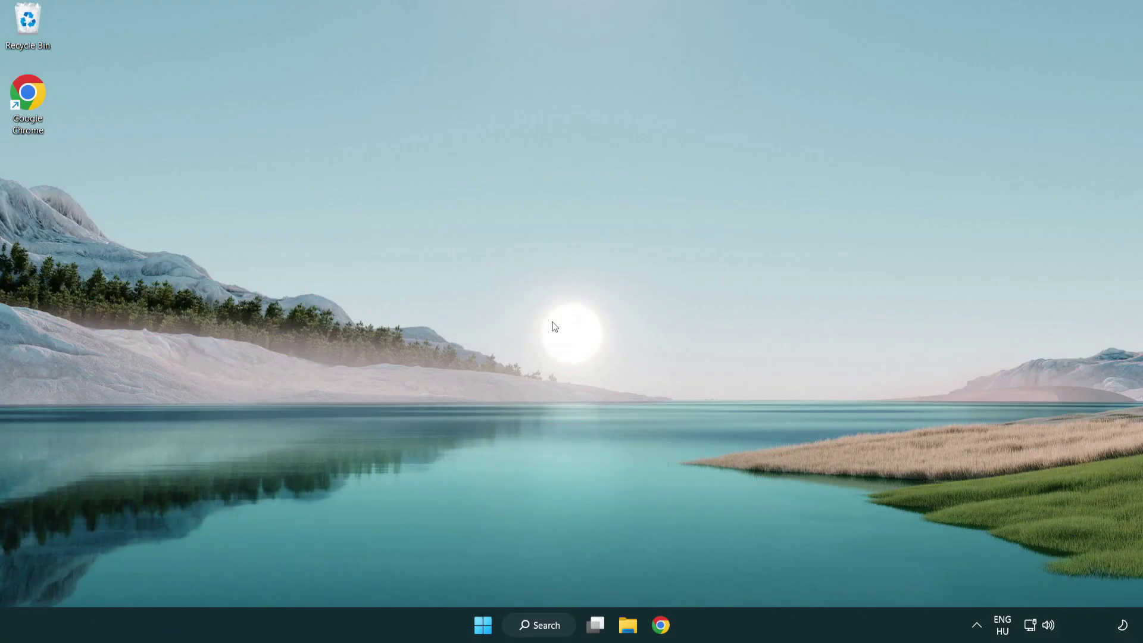
Step: Launch Chrome and download dxwebsetup.exe from the DirectX End-User Runtime page
{"action": "left_click", "coordinate": [665, 630]}
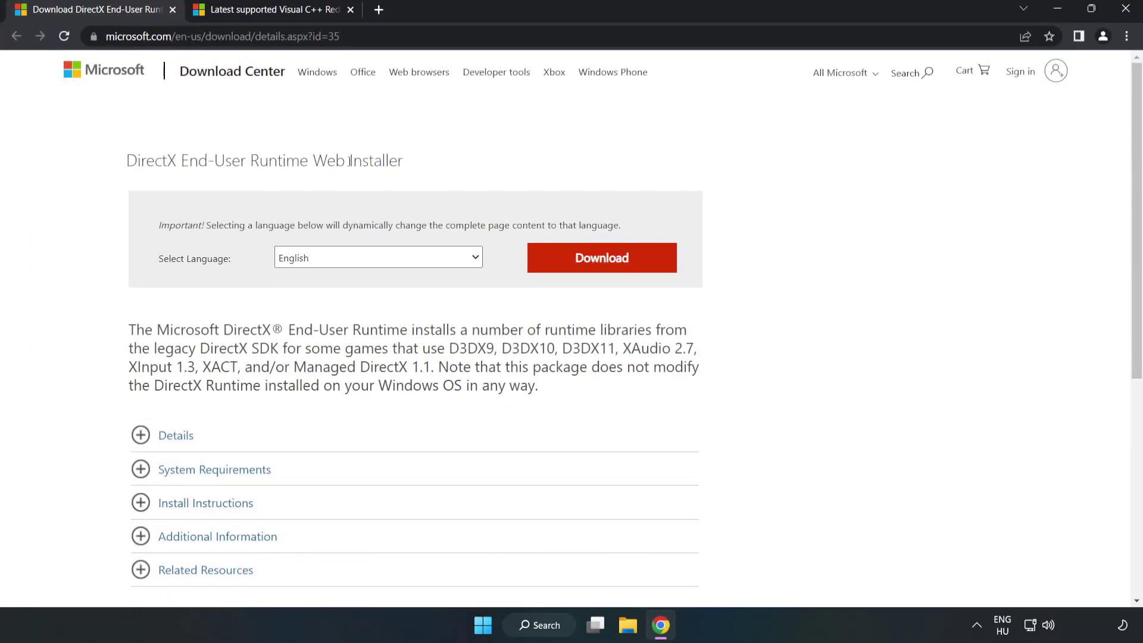
{"action": "left_click_drag", "start_coordinate": [352, 36], "coordinate": [151, 37]}
{"action": "left_click", "coordinate": [462, 139]}
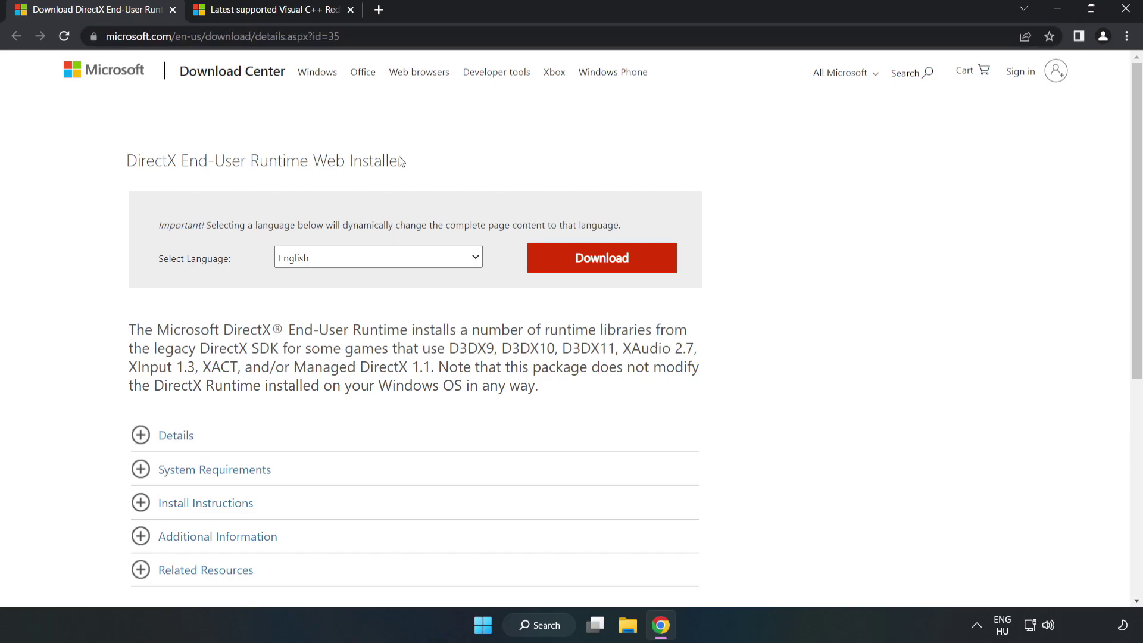
{"action": "left_click", "coordinate": [608, 271]}
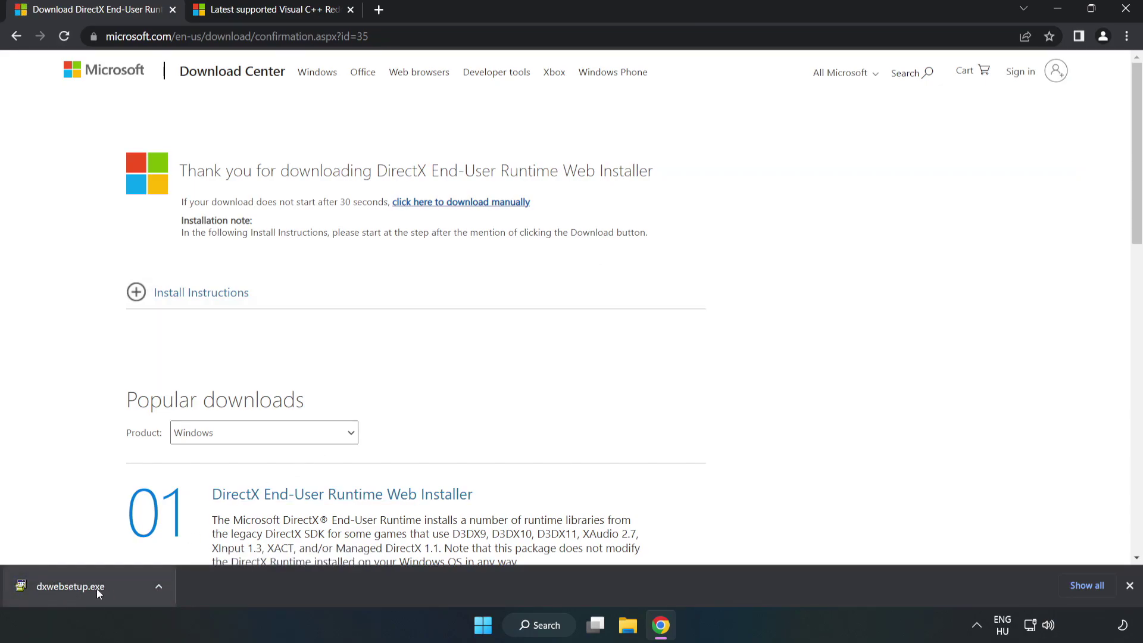
Step: Run dxwebsetup.exe, accept the licence, skip the Bing Bar, and install through to Finish
{"action": "left_click", "coordinate": [115, 589]}
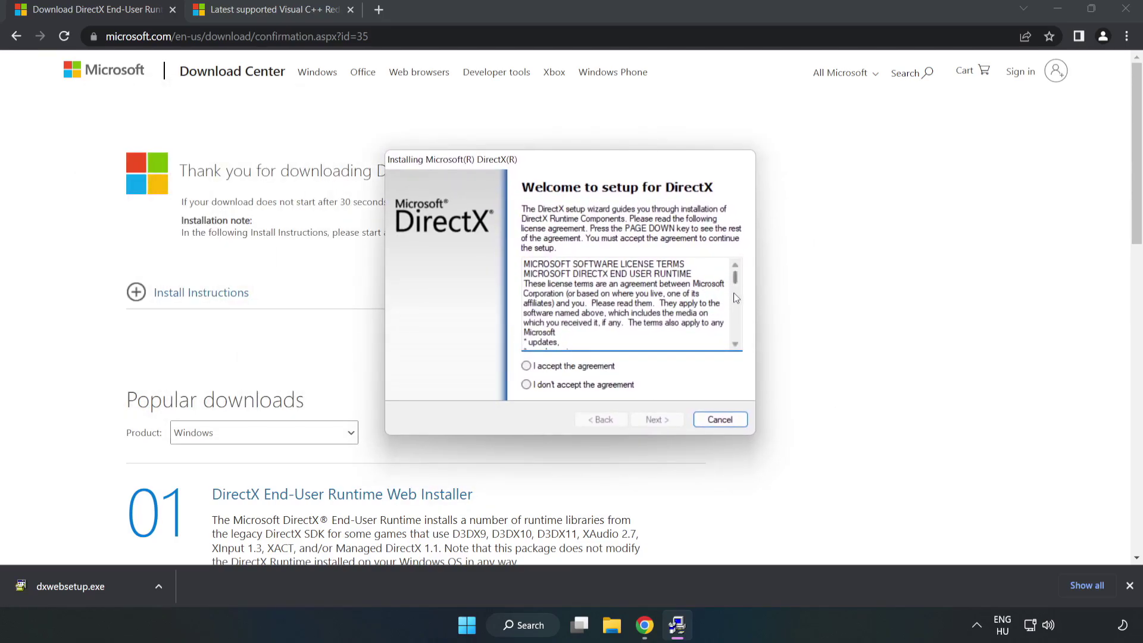
{"action": "left_click_drag", "start_coordinate": [736, 278], "coordinate": [736, 358]}
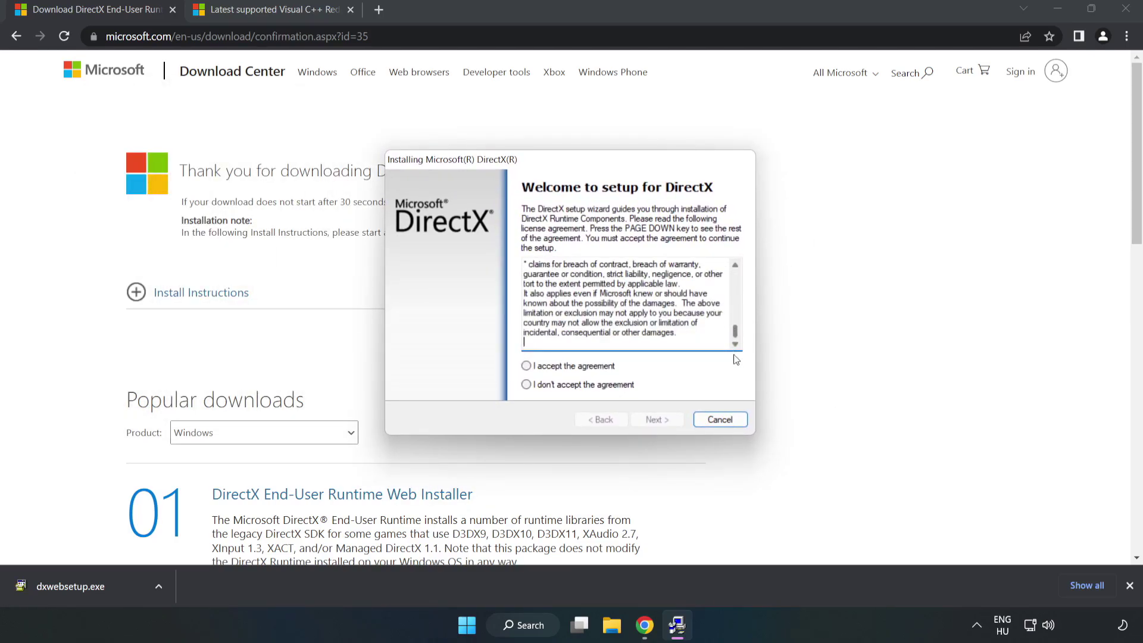
{"action": "left_click", "coordinate": [535, 367]}
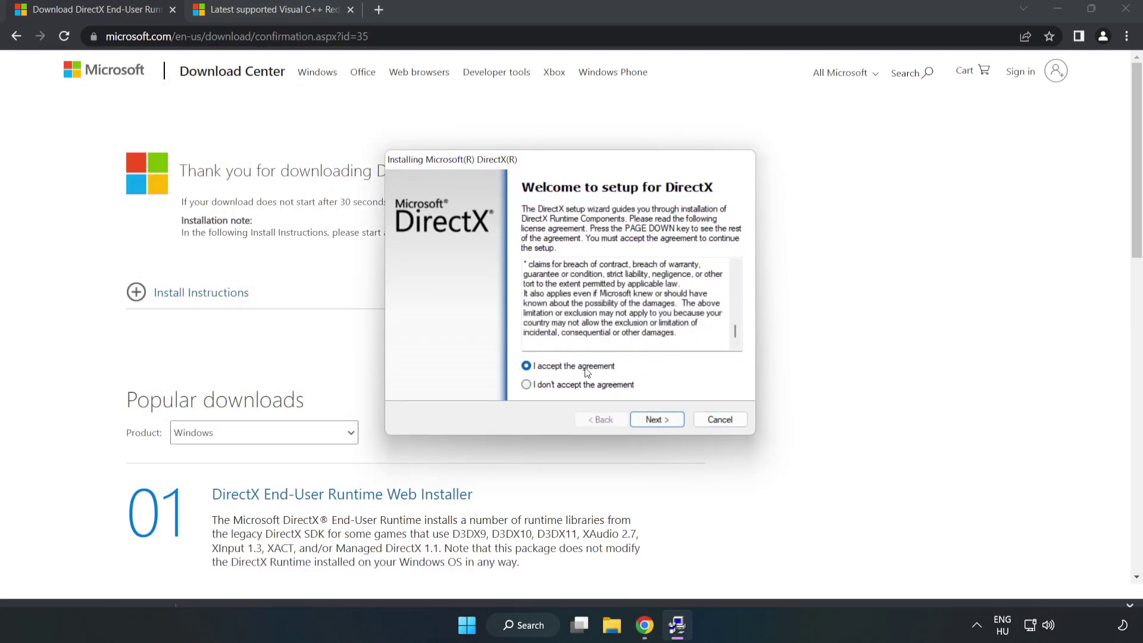
{"action": "left_click", "coordinate": [662, 420]}
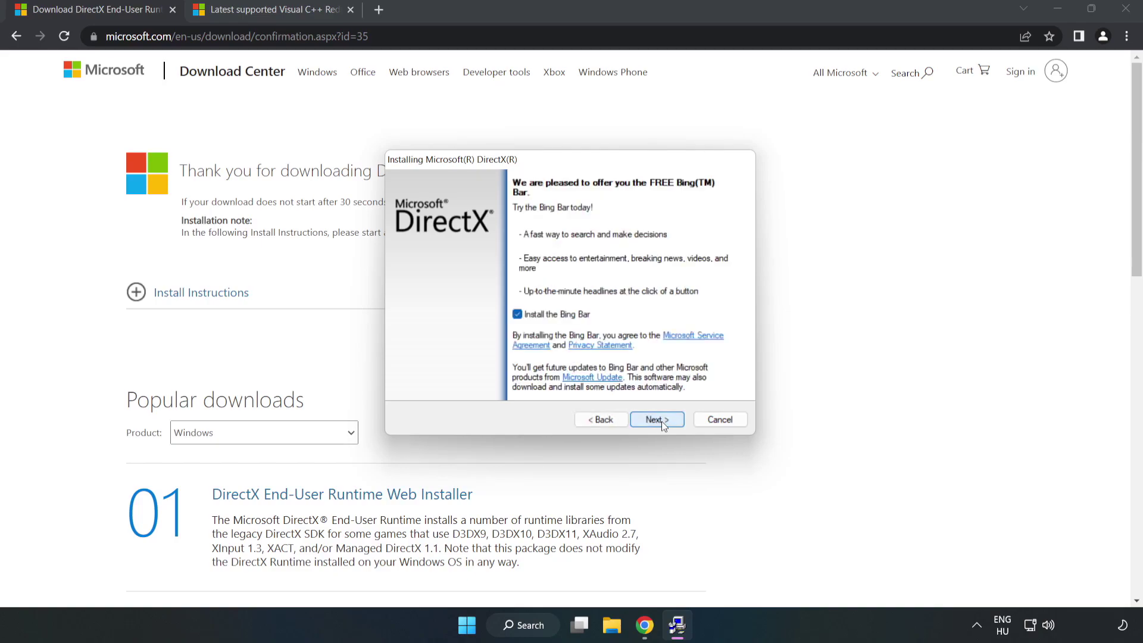
{"action": "left_click", "coordinate": [517, 315]}
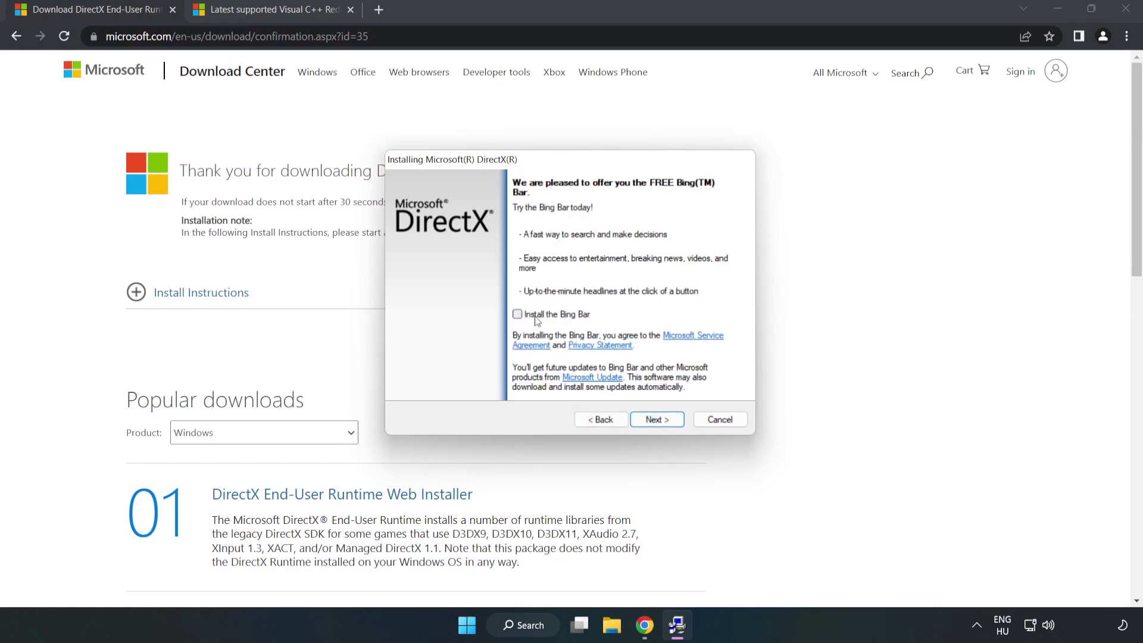
{"action": "left_click", "coordinate": [659, 421]}
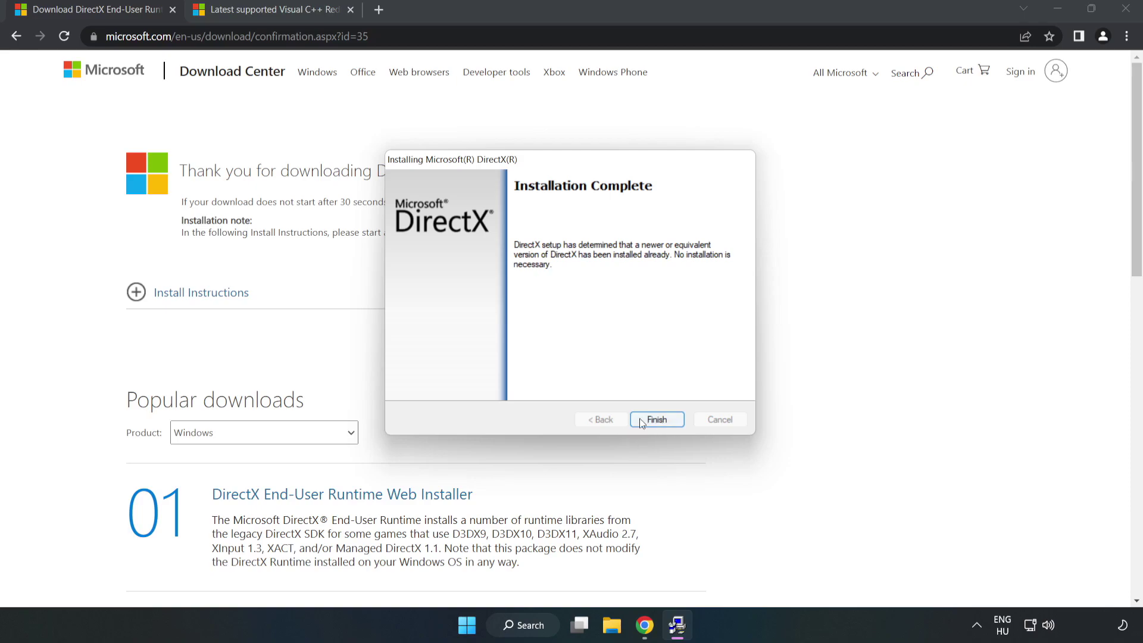
{"action": "left_click", "coordinate": [657, 420]}
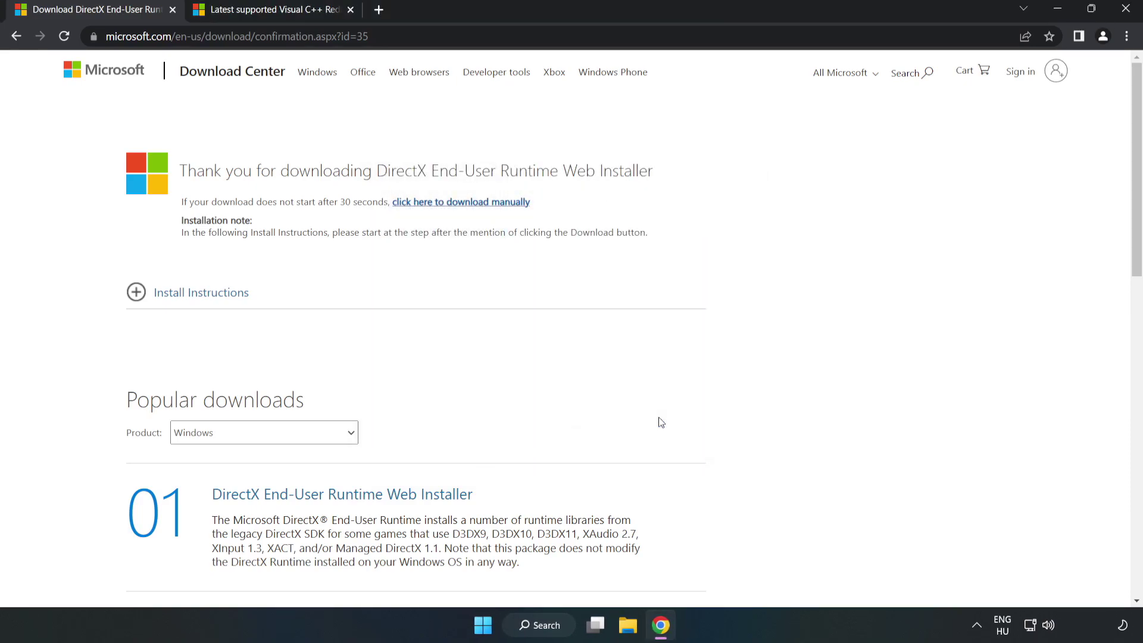
Step: Close the DirectX tab and download the Visual C++ Redistributable installers, allowing multiple downloads
{"action": "left_click", "coordinate": [173, 10]}
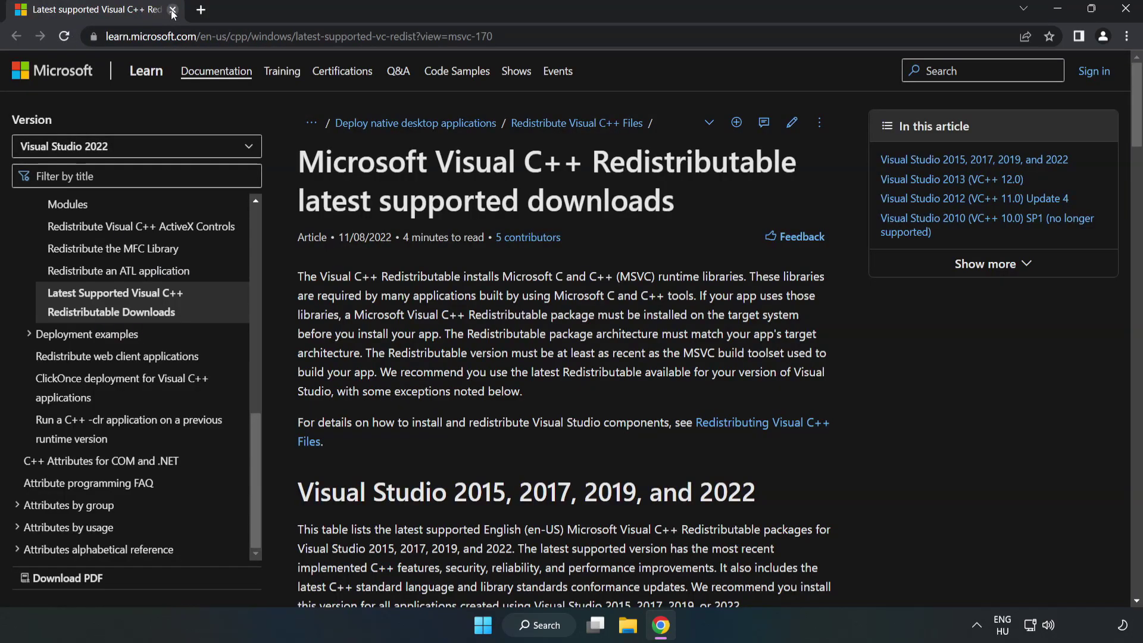
{"action": "left_click", "coordinate": [383, 37]}
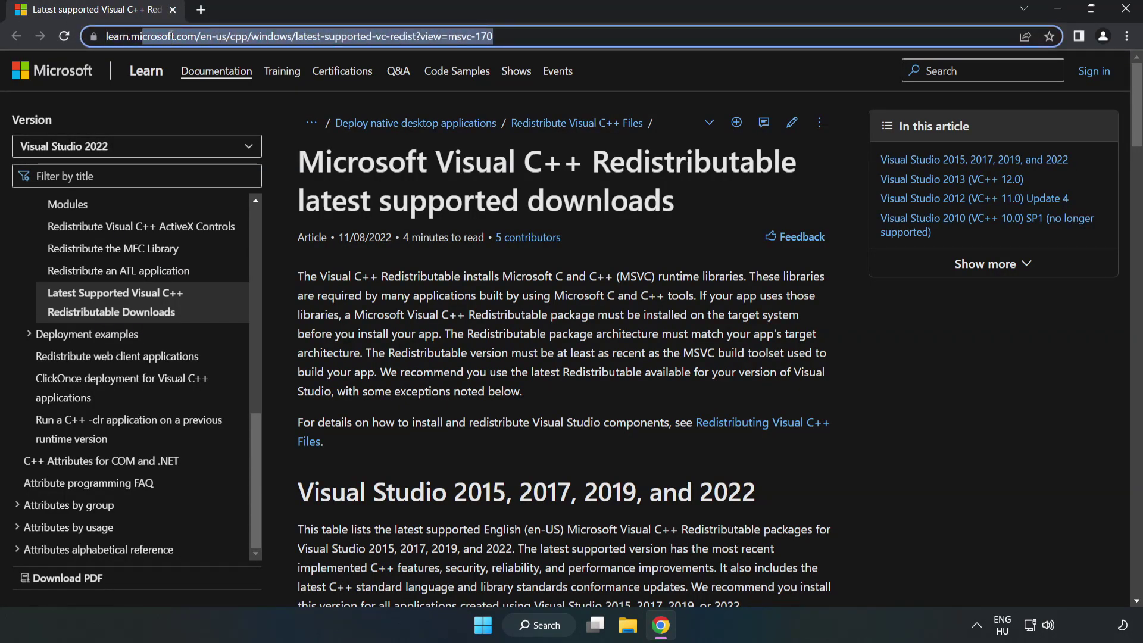
{"action": "left_click", "coordinate": [679, 160]}
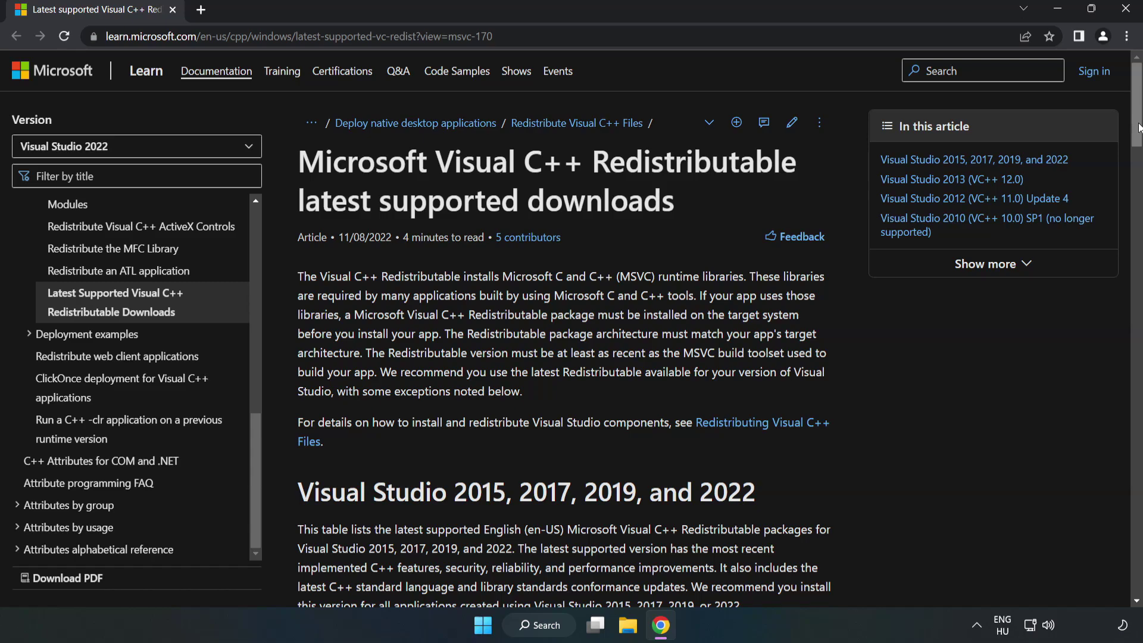
{"action": "scroll", "coordinate": [1137, 145], "scroll_direction": "down", "scroll_amount": 1}
{"action": "scroll", "coordinate": [1137, 145], "scroll_direction": "down", "scroll_amount": 5}
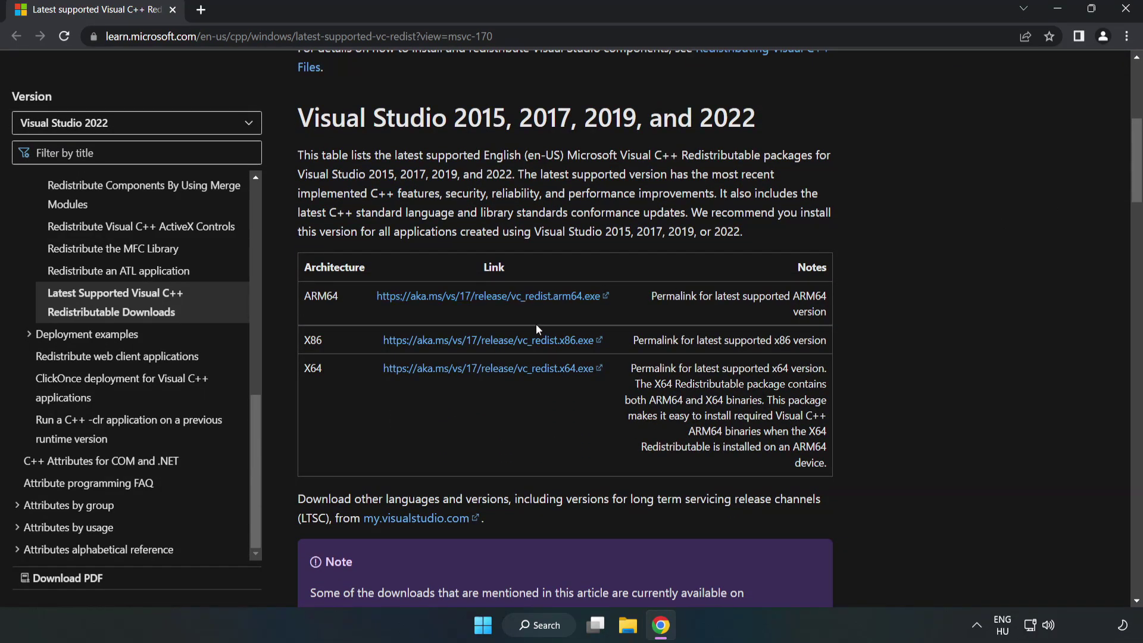
{"action": "left_click", "coordinate": [503, 343]}
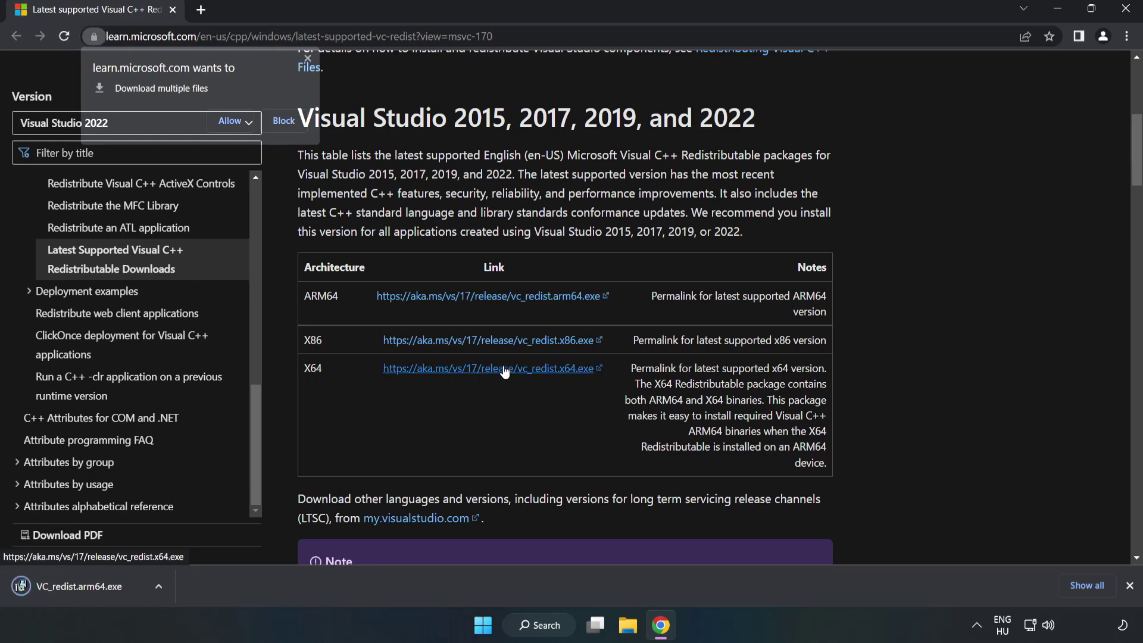
{"action": "left_click", "coordinate": [231, 120]}
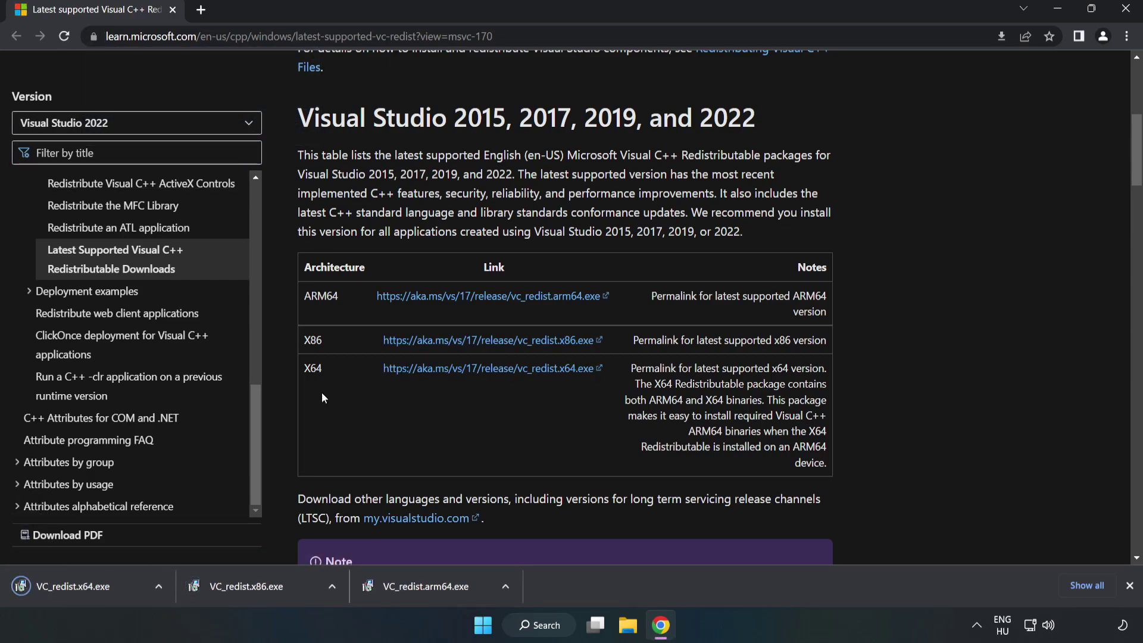
Step: Try installing the ARM64 Visual C++ redistributable and dismiss its failed setup
{"action": "left_click", "coordinate": [438, 590]}
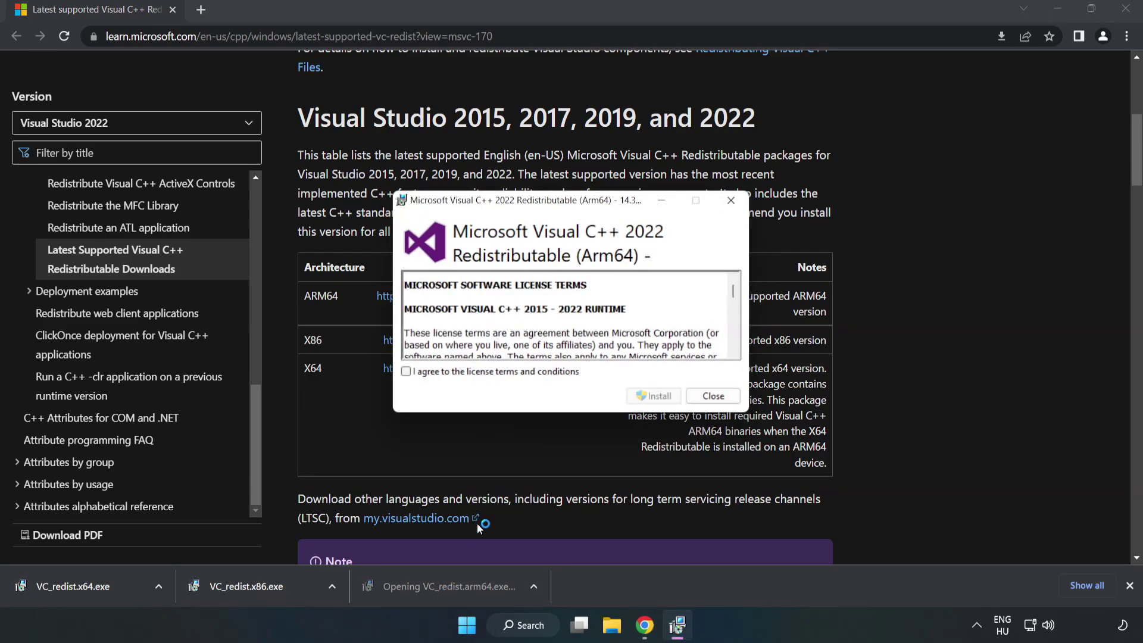
{"action": "scroll", "coordinate": [726, 285], "scroll_direction": "down", "scroll_amount": 15}
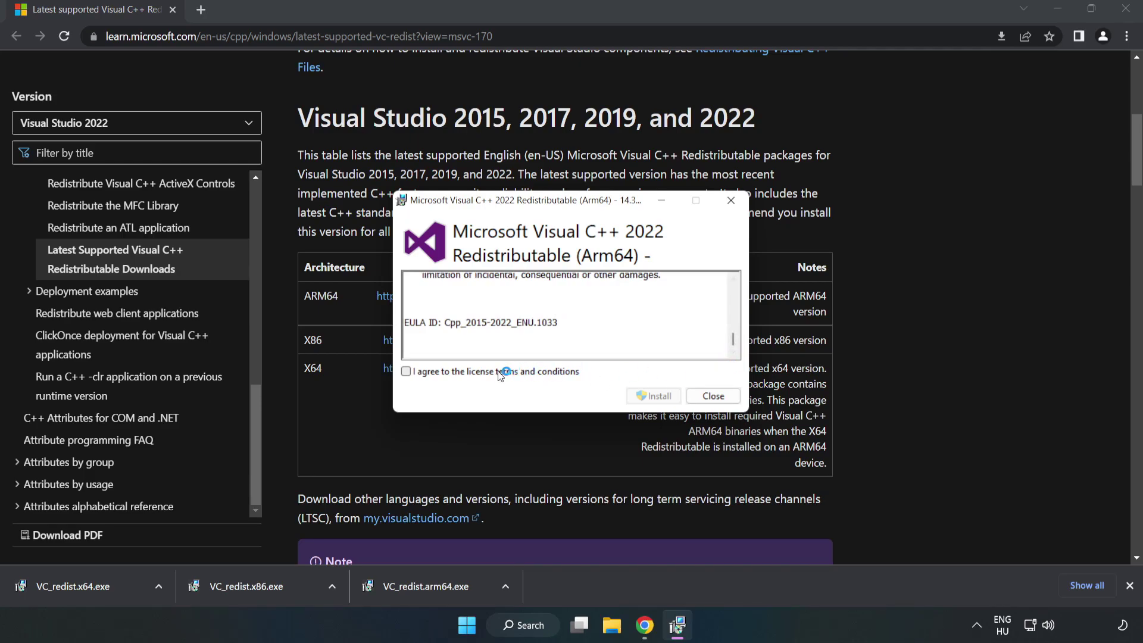
{"action": "left_click", "coordinate": [477, 375]}
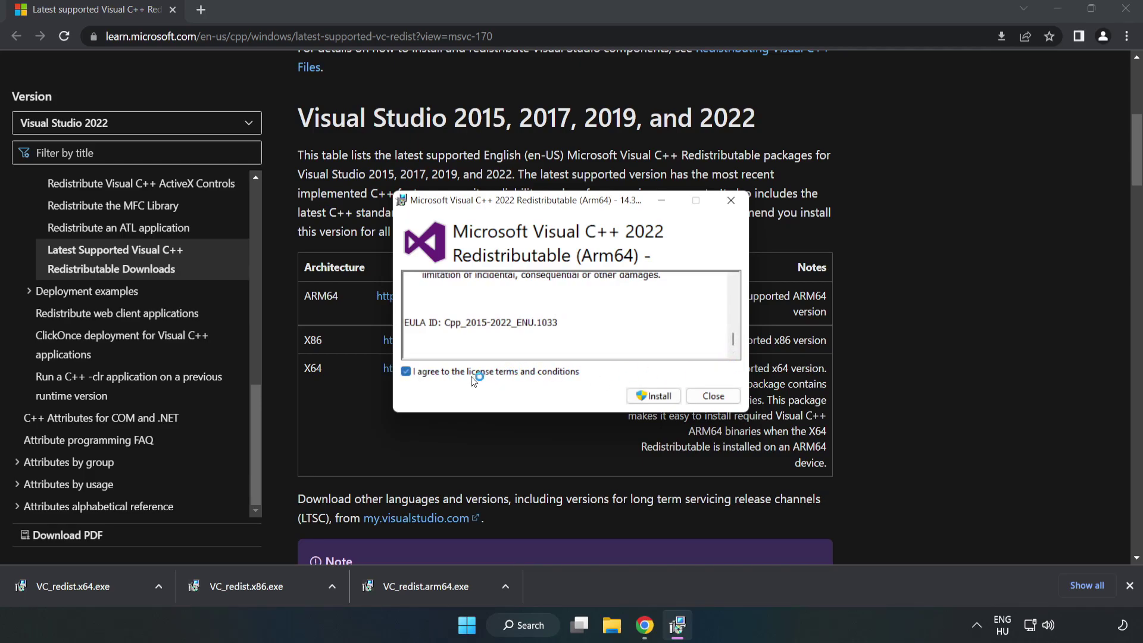
{"action": "left_click", "coordinate": [655, 396]}
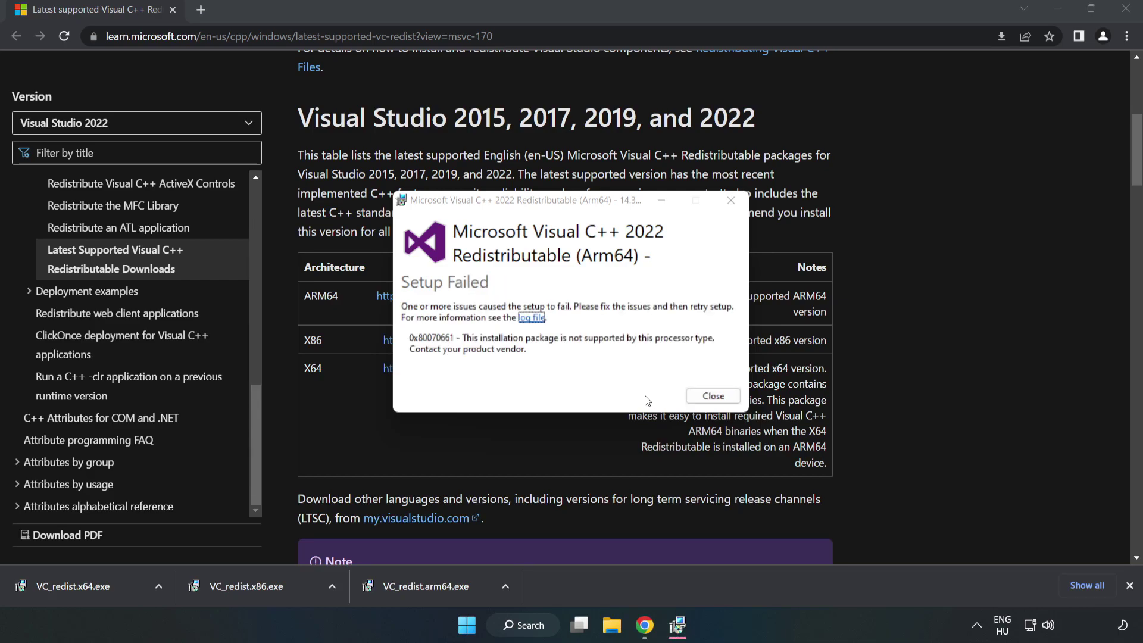
{"action": "left_click", "coordinate": [710, 402]}
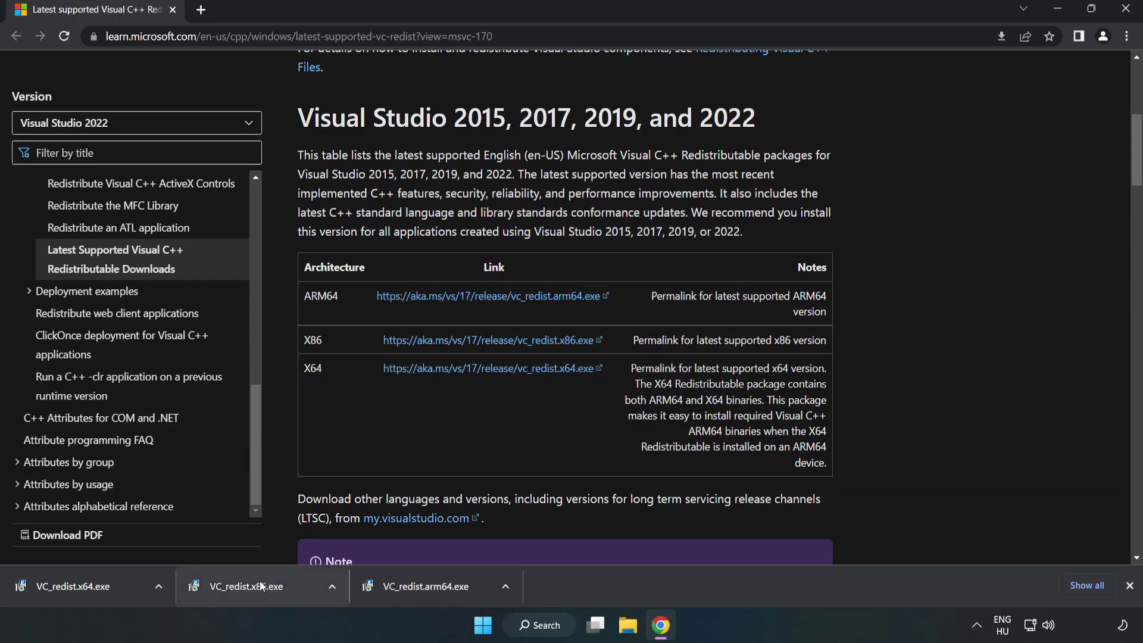
Step: Install the x86 and x64 Visual C++ 2015-2022 redistributables, closing each setup after success
{"action": "left_click", "coordinate": [262, 583]}
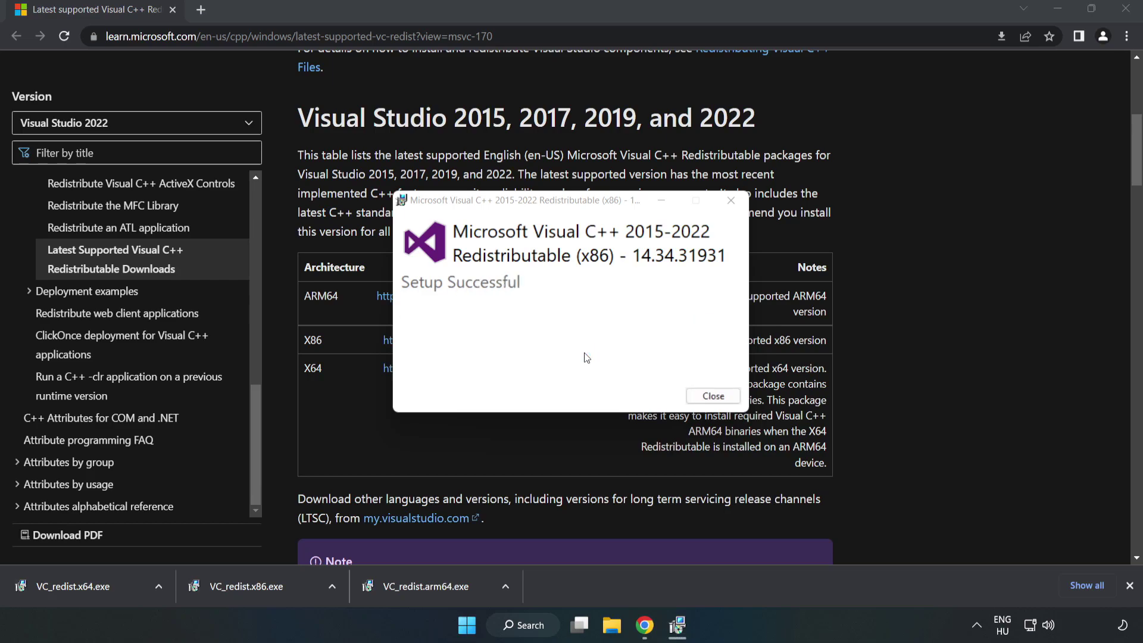
{"action": "left_click", "coordinate": [713, 396]}
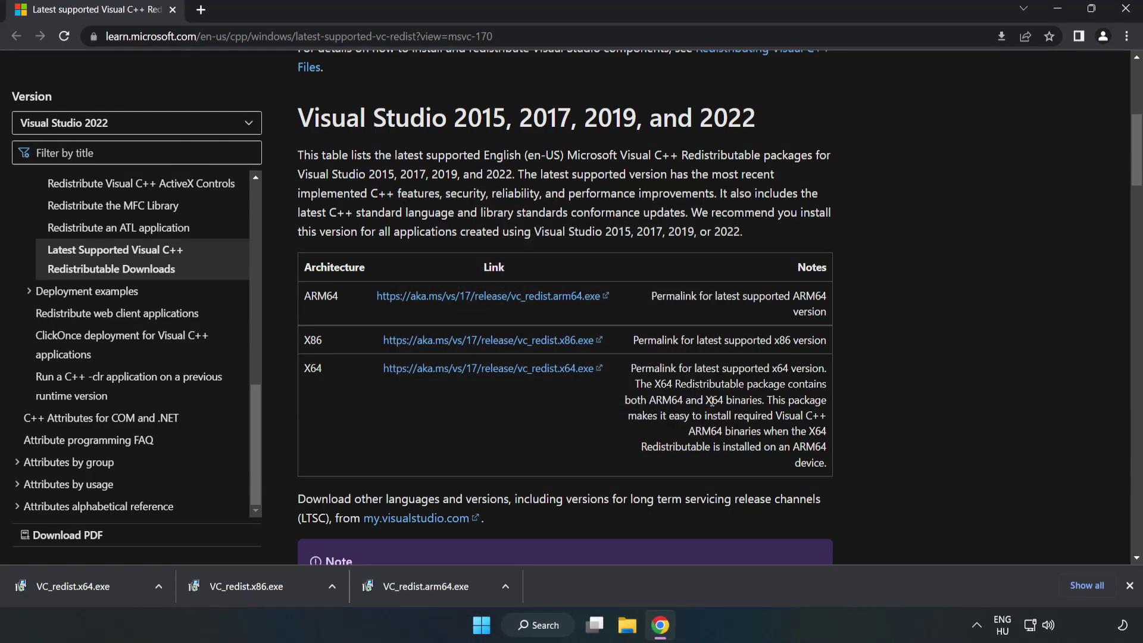
{"action": "left_click", "coordinate": [62, 585]}
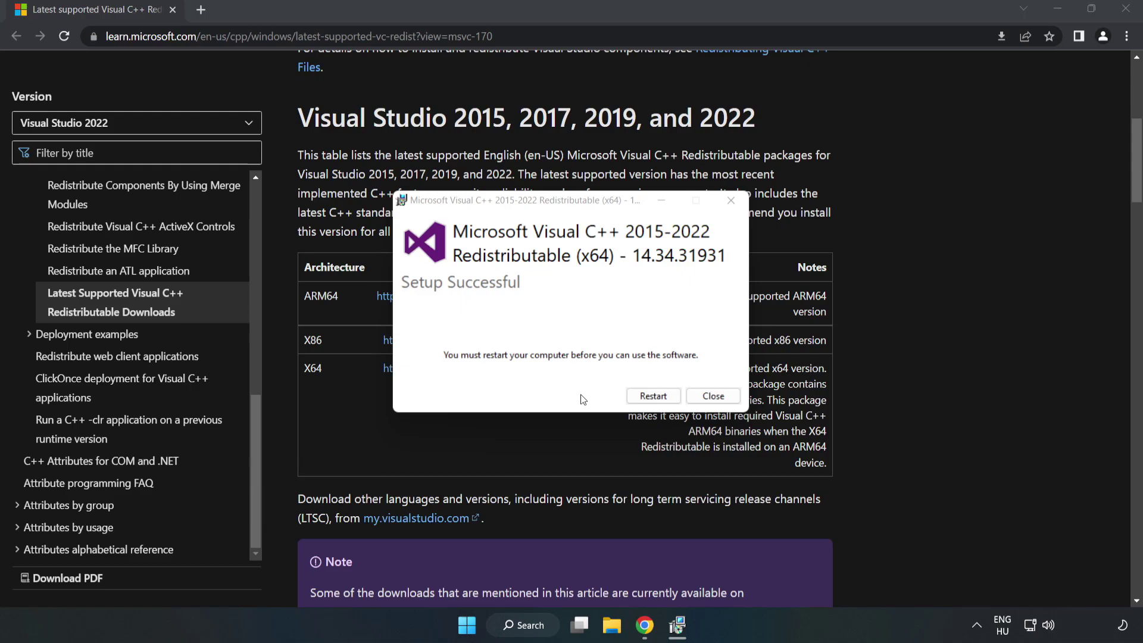
{"action": "left_click", "coordinate": [714, 397]}
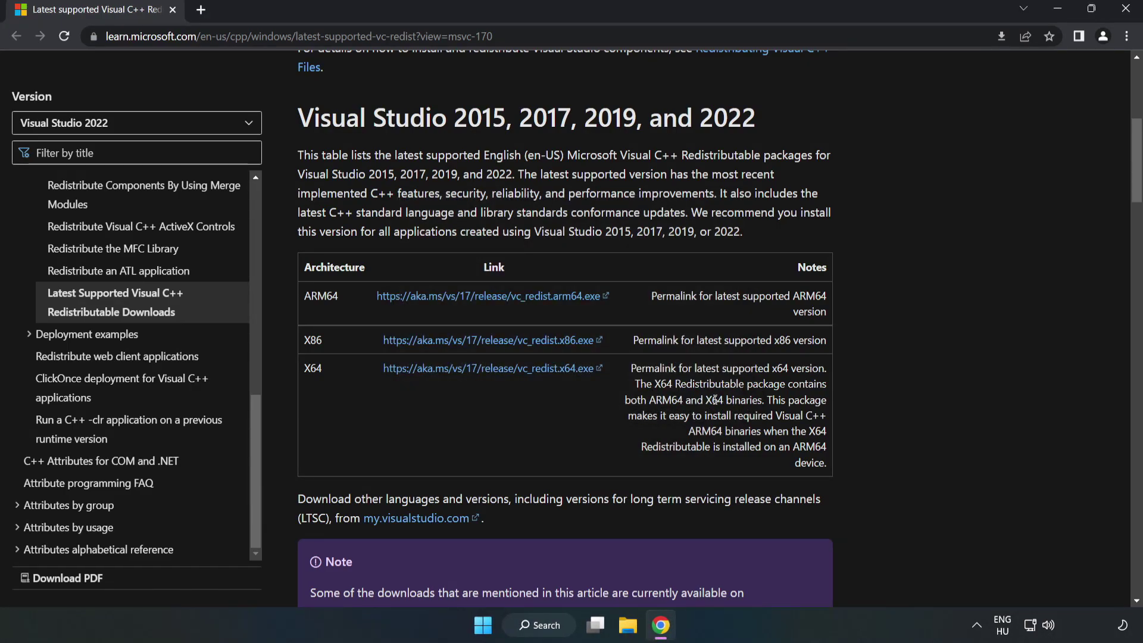
Step: Close Chrome and bring up the Start menu's power options to restart
{"action": "left_click", "coordinate": [1127, 13]}
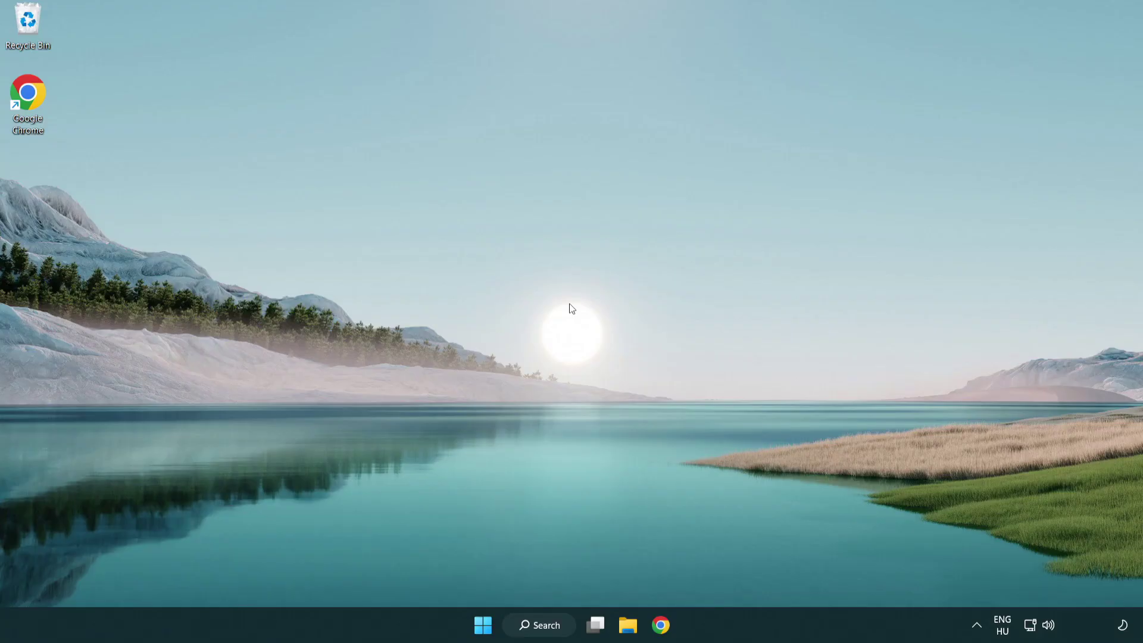
{"action": "left_click", "coordinate": [483, 625]}
{"action": "left_click", "coordinate": [758, 579]}
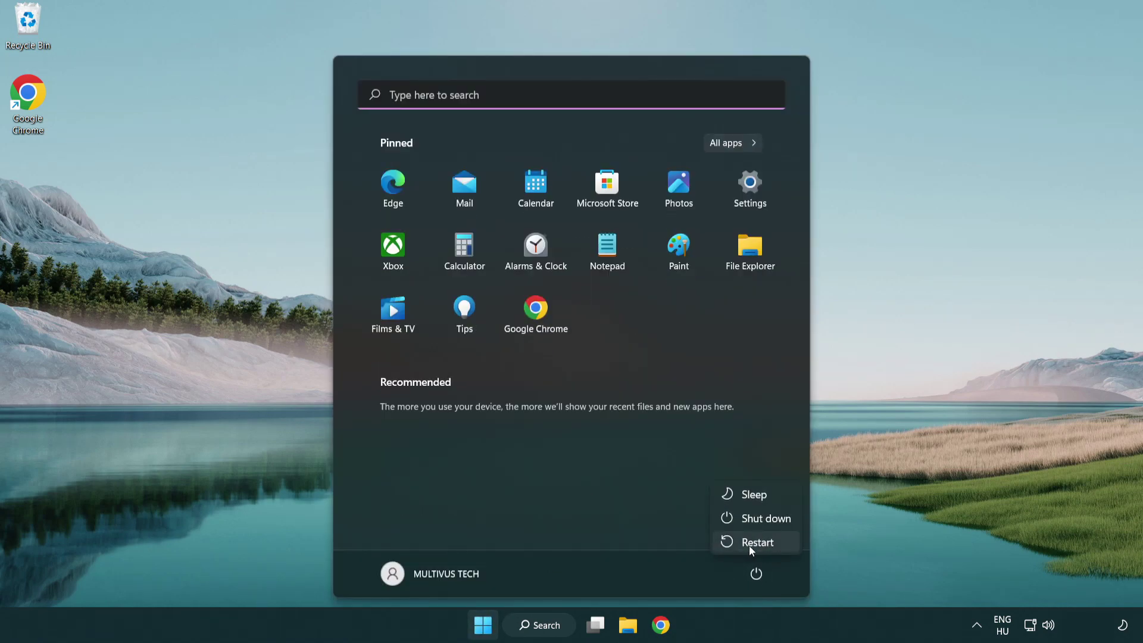